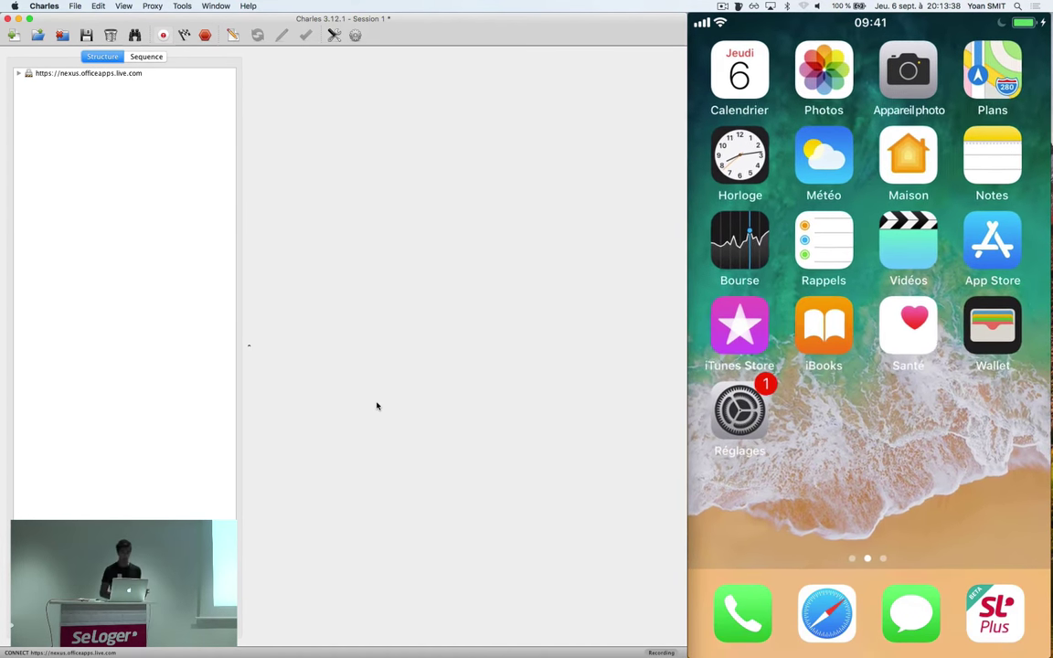
# Step: Clear the recorded session and look up this computer's local IP address
pyautogui.click(110, 38)
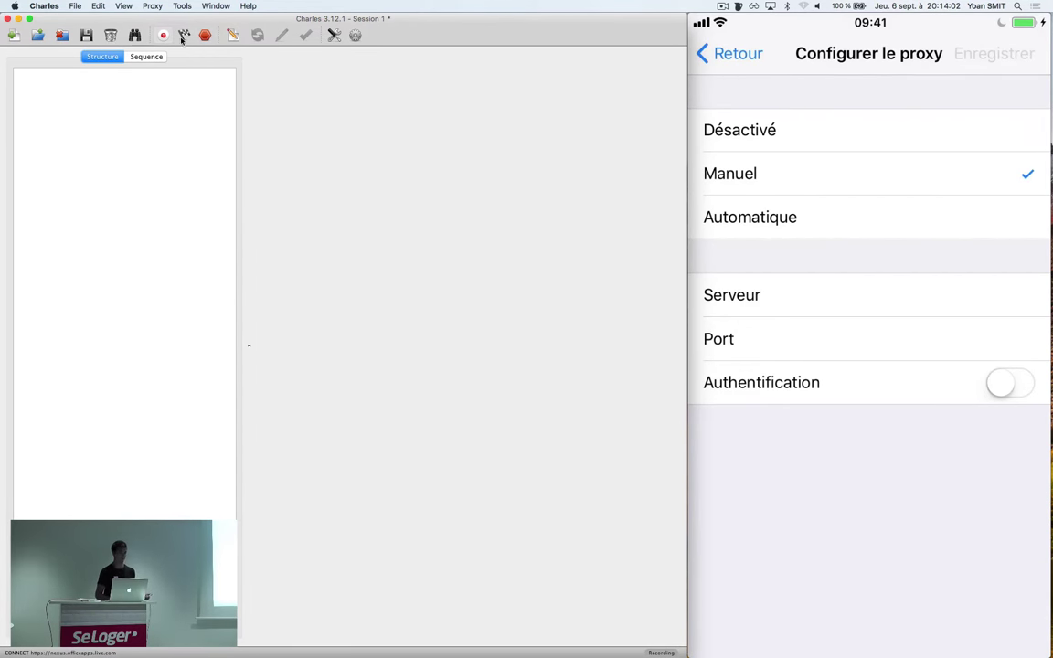
pyautogui.click(247, 5)
pyautogui.click(260, 57)
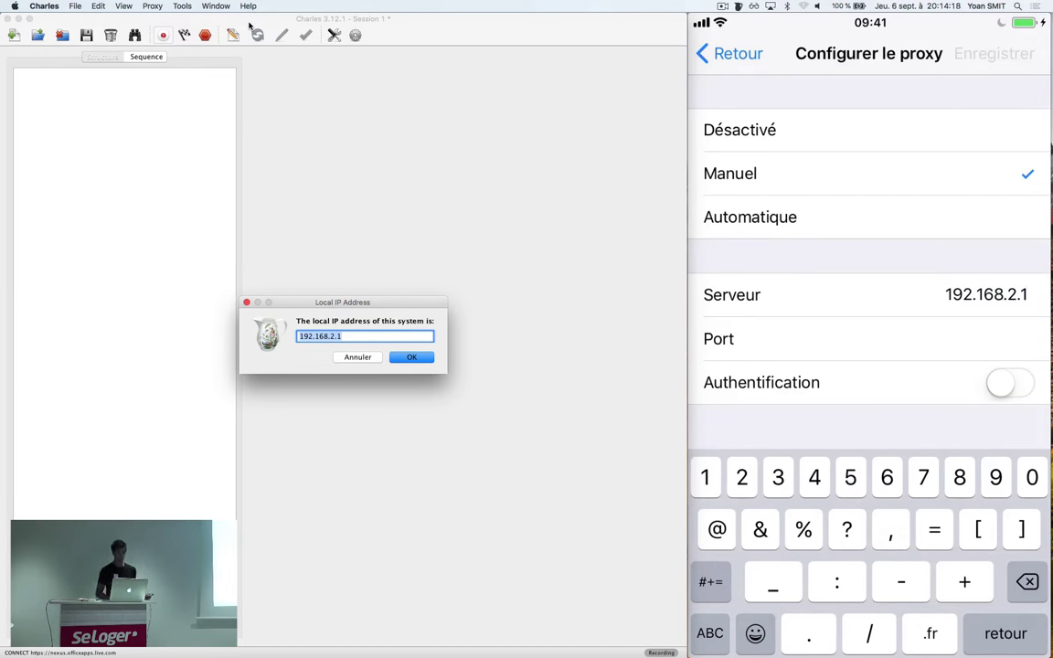
pyautogui.click(411, 358)
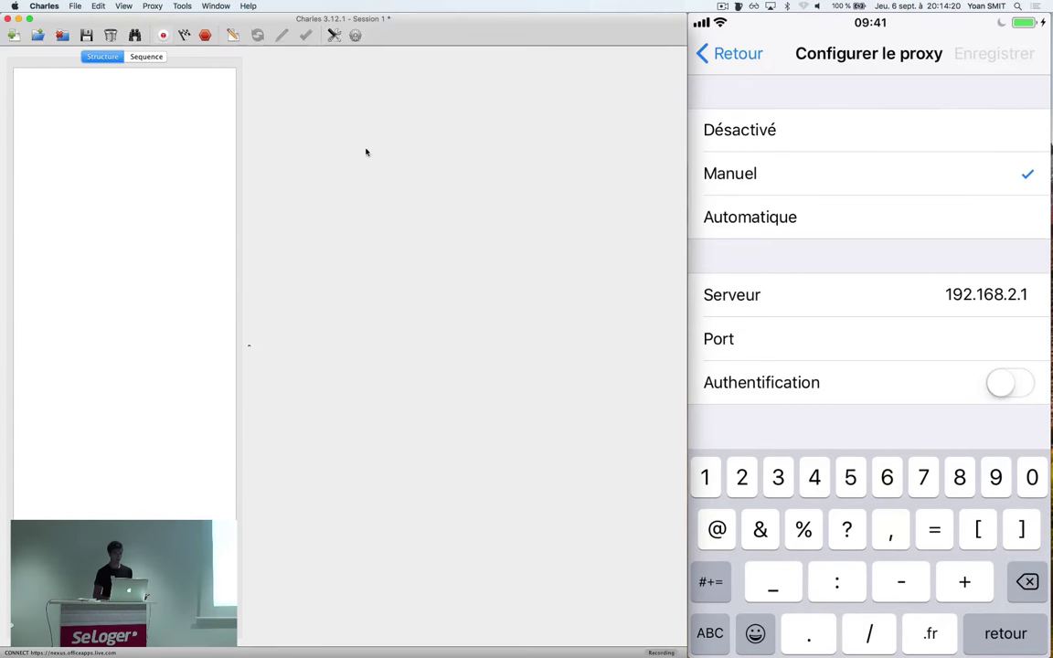
# Step: Check the HTTP port in the proxy settings and save 8888 as the port of the iPhone's manual proxy
pyautogui.click(151, 6)
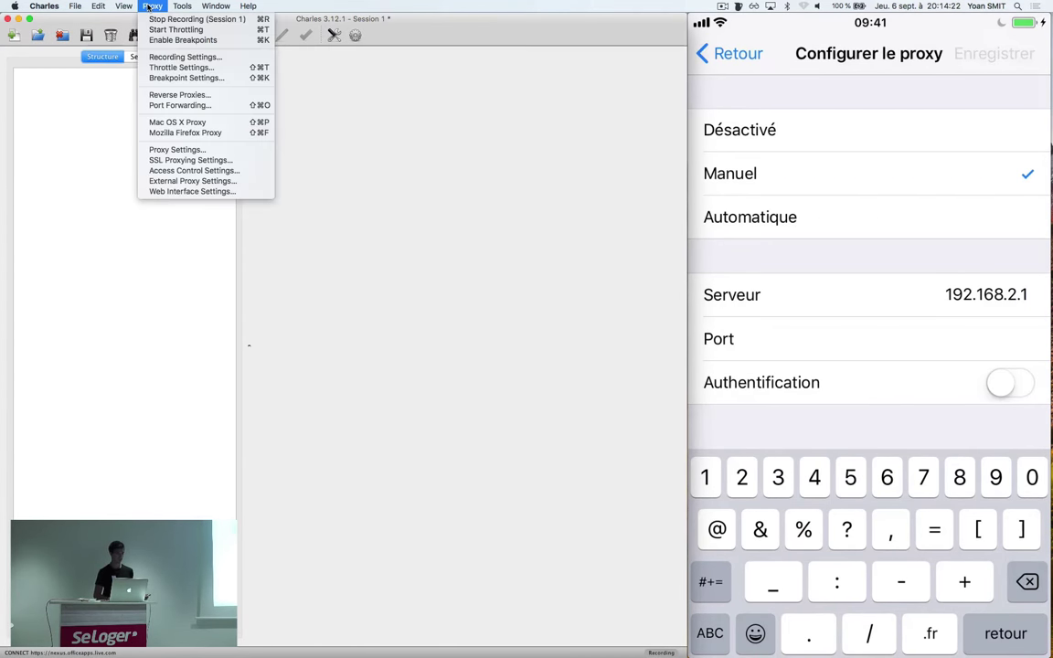
pyautogui.click(165, 150)
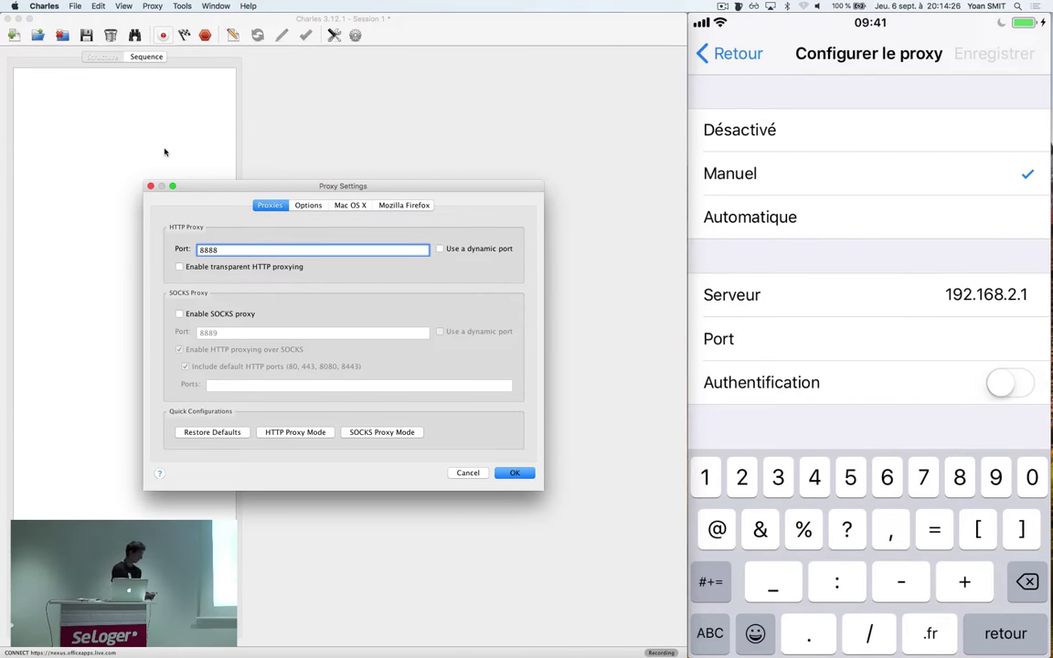
pyautogui.click(914, 338)
pyautogui.write('8888')
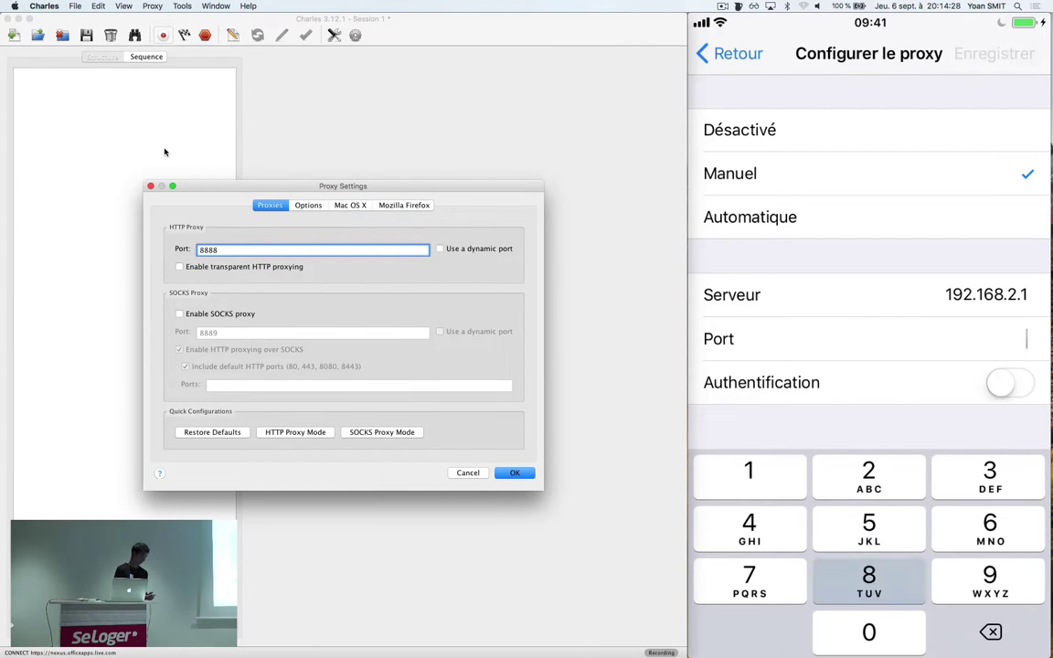
pyautogui.click(993, 53)
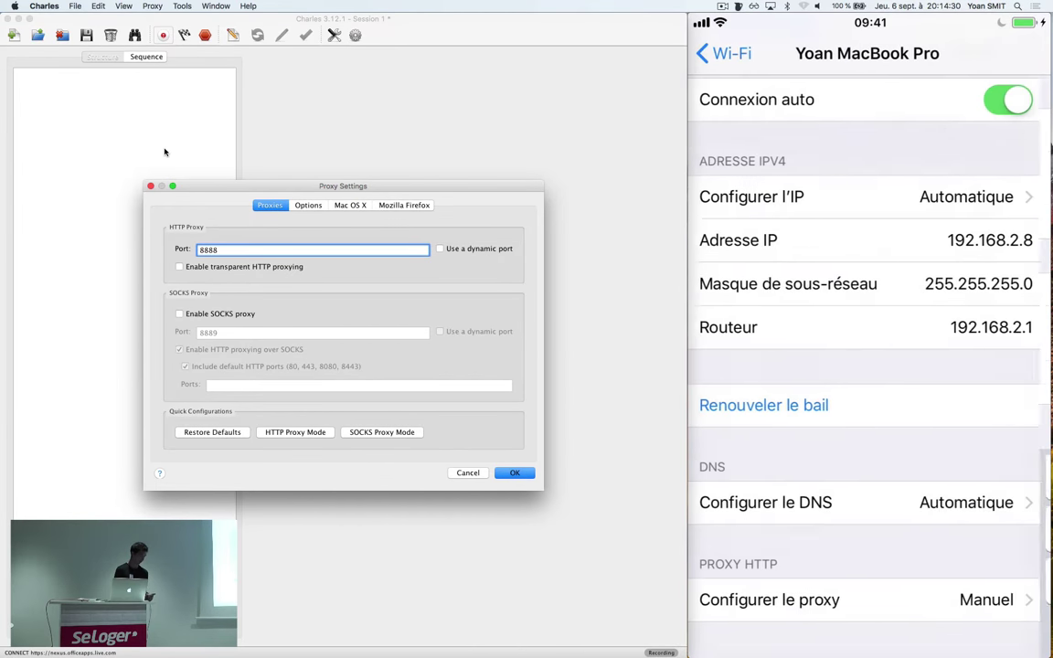
pyautogui.click(515, 473)
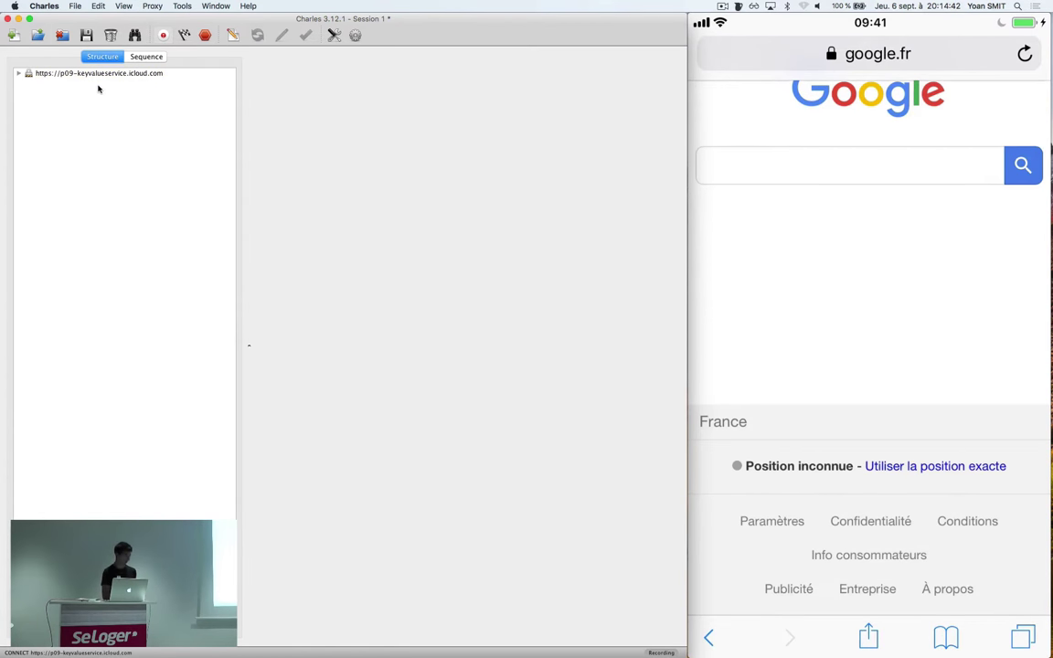
pyautogui.write('seloge')
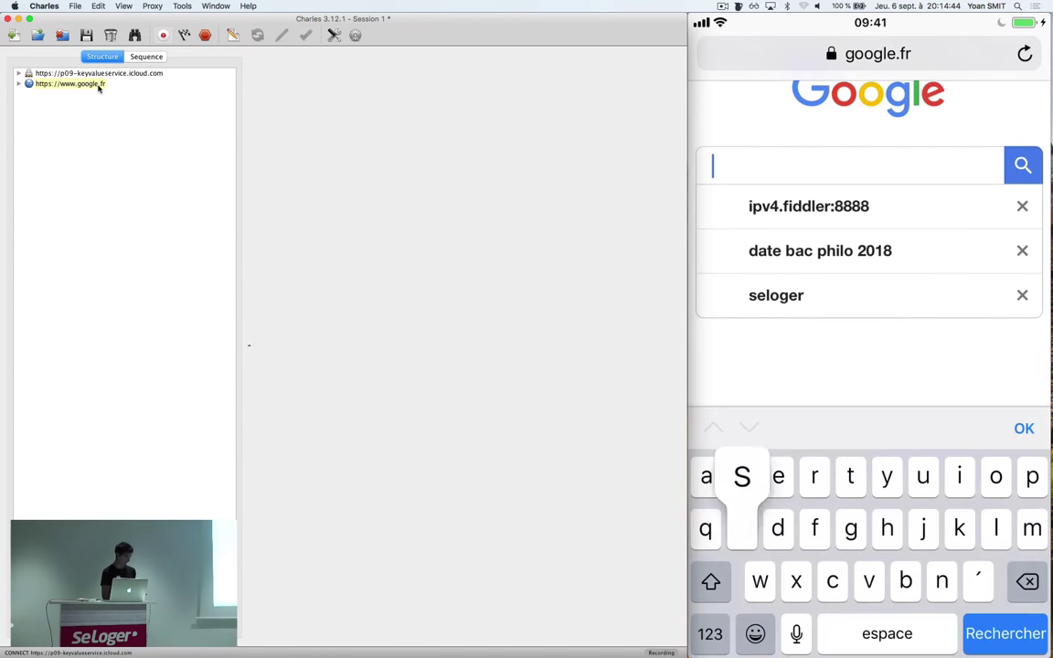
pyautogui.write('r')
pyautogui.press('Return')
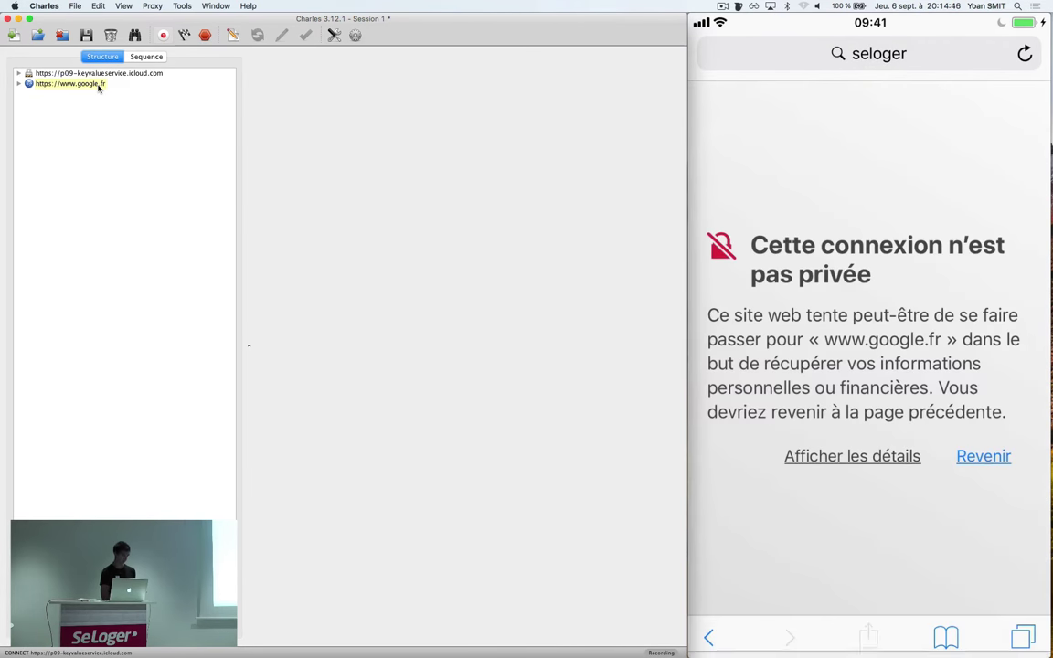
pyautogui.click(58, 86)
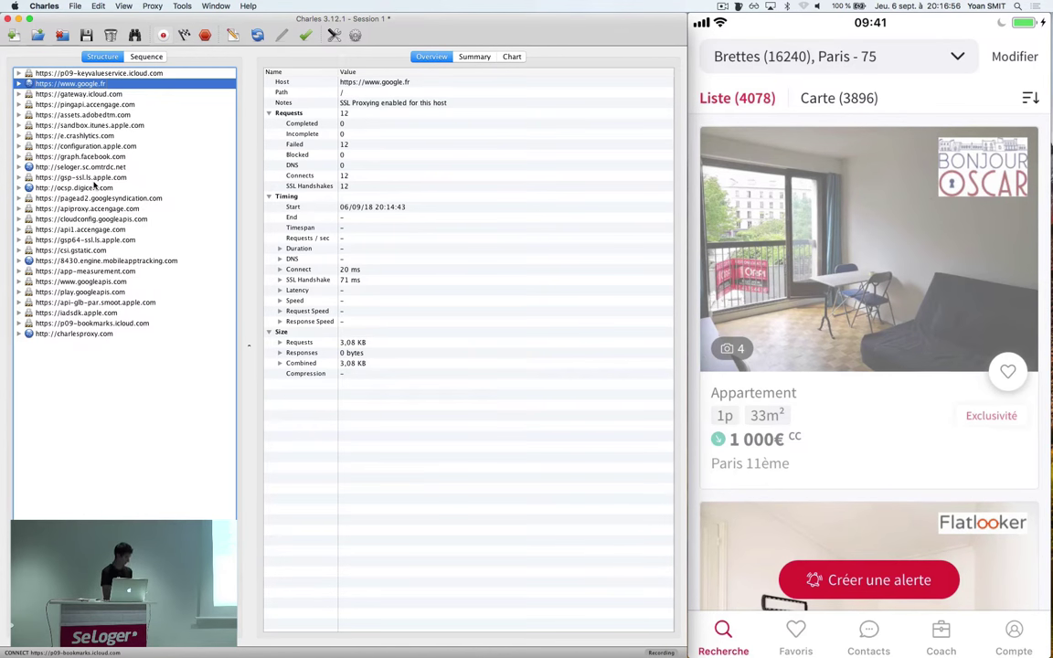
# Step: Expand the dev-webapi-seloger-x-recette09.poliris.net host and inspect its unknown request
pyautogui.press('super+k')
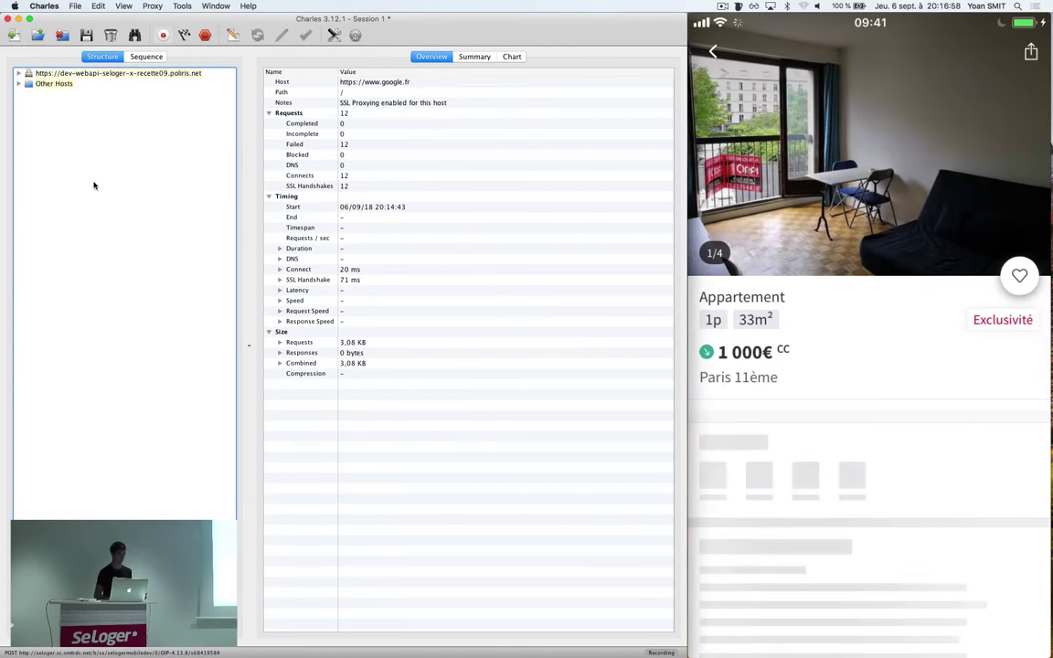
pyautogui.click(99, 75)
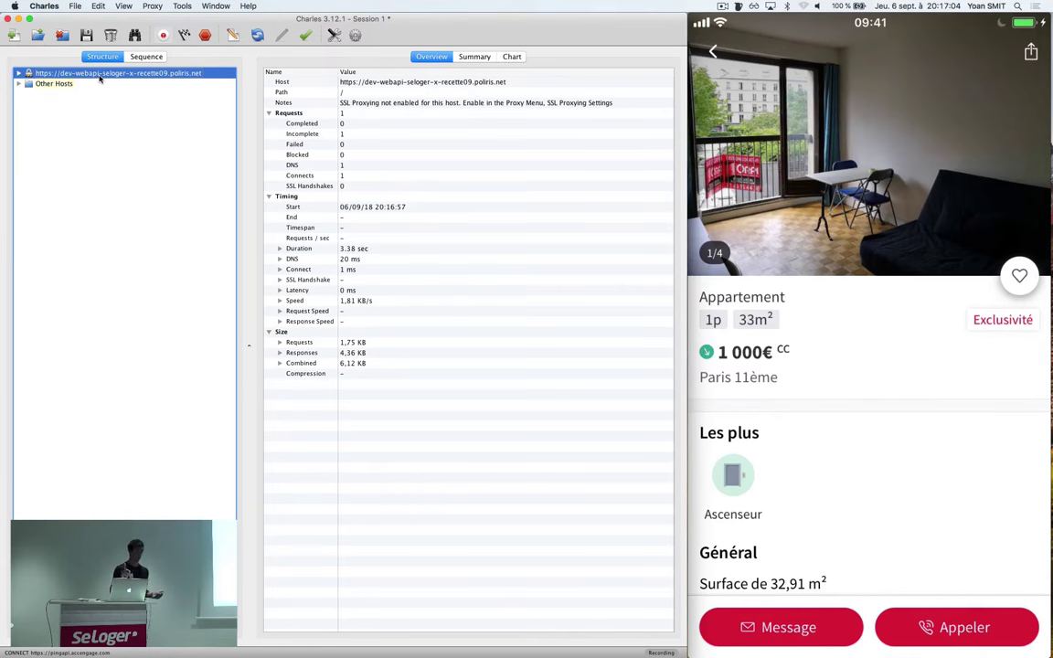
pyautogui.click(18, 73)
pyautogui.click(60, 84)
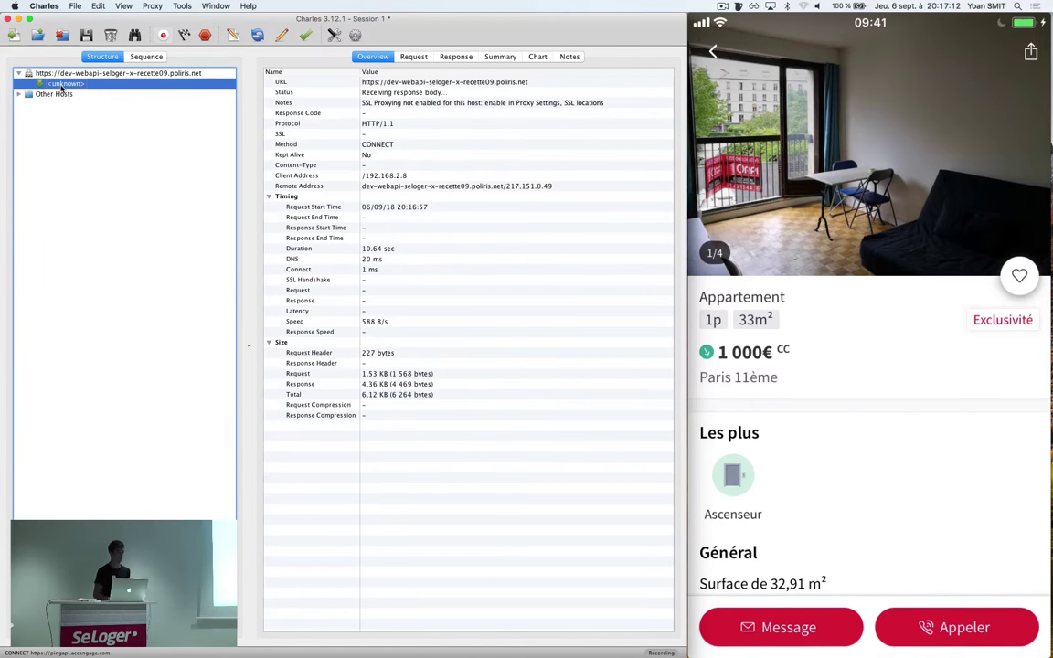
# Step: Enable SSL proxying for the dev-webapi-seloger-x-recette09.poliris.net host
pyautogui.rightClick(61, 86)
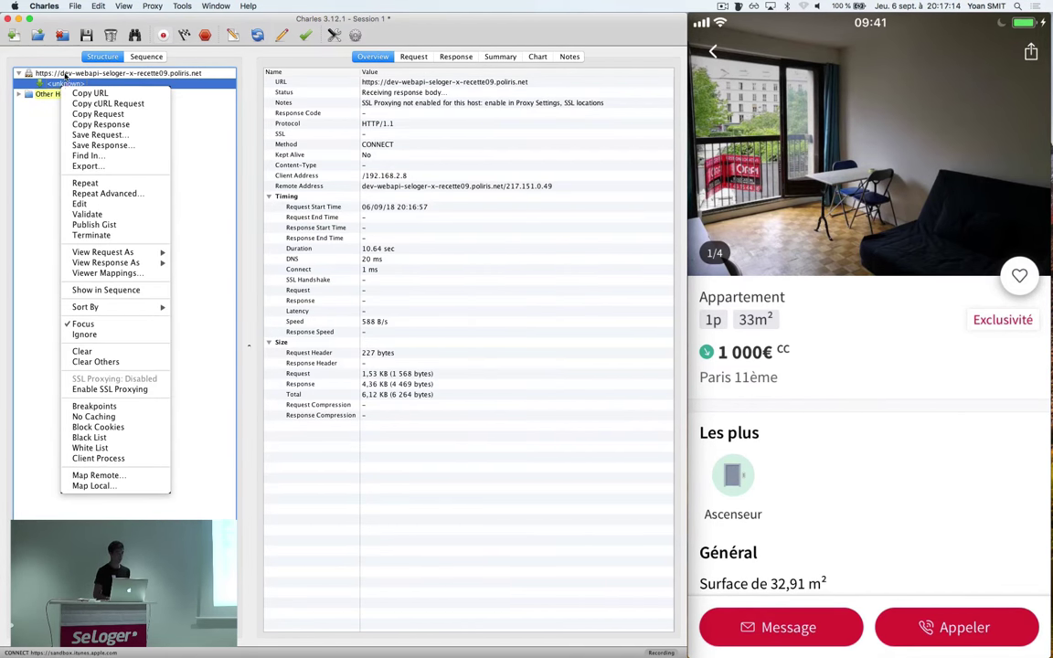
pyautogui.click(64, 74)
pyautogui.rightClick(64, 74)
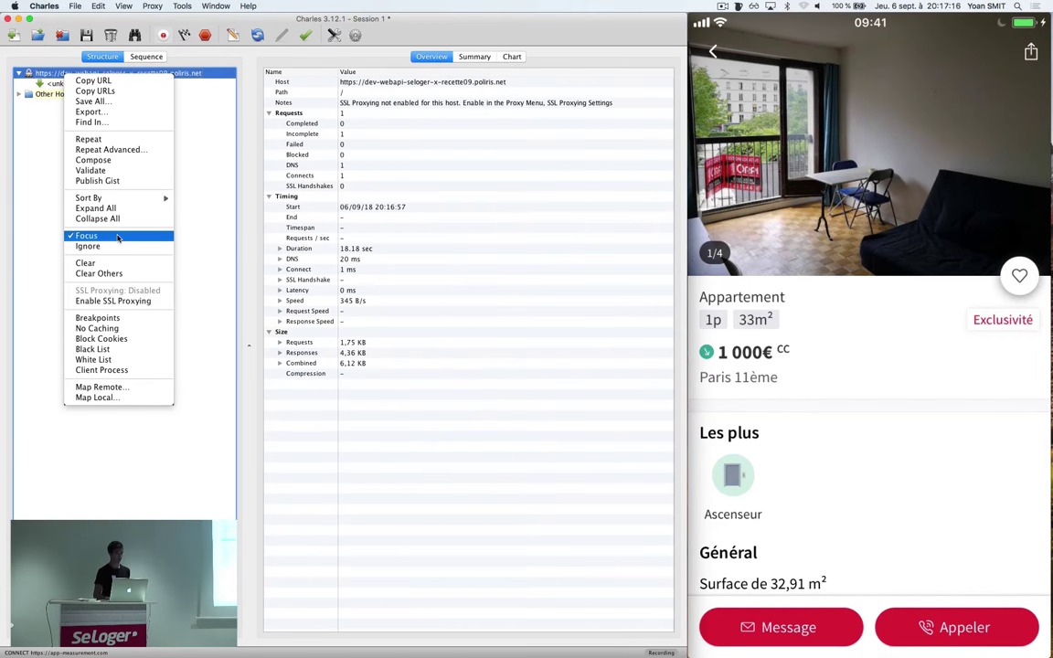
pyautogui.click(113, 300)
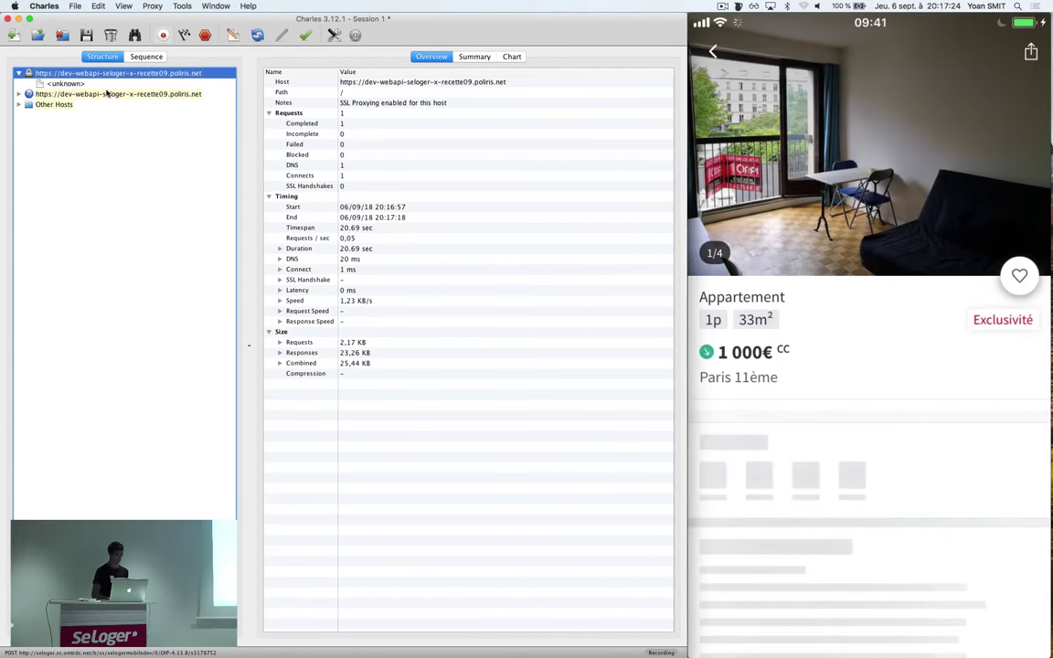
# Step: Expand the decrypted dev-webapi-seloger-x-recette09.poliris.net host and inspect the overview of the listings/137478425 request
pyautogui.click(107, 93)
pyautogui.click(19, 94)
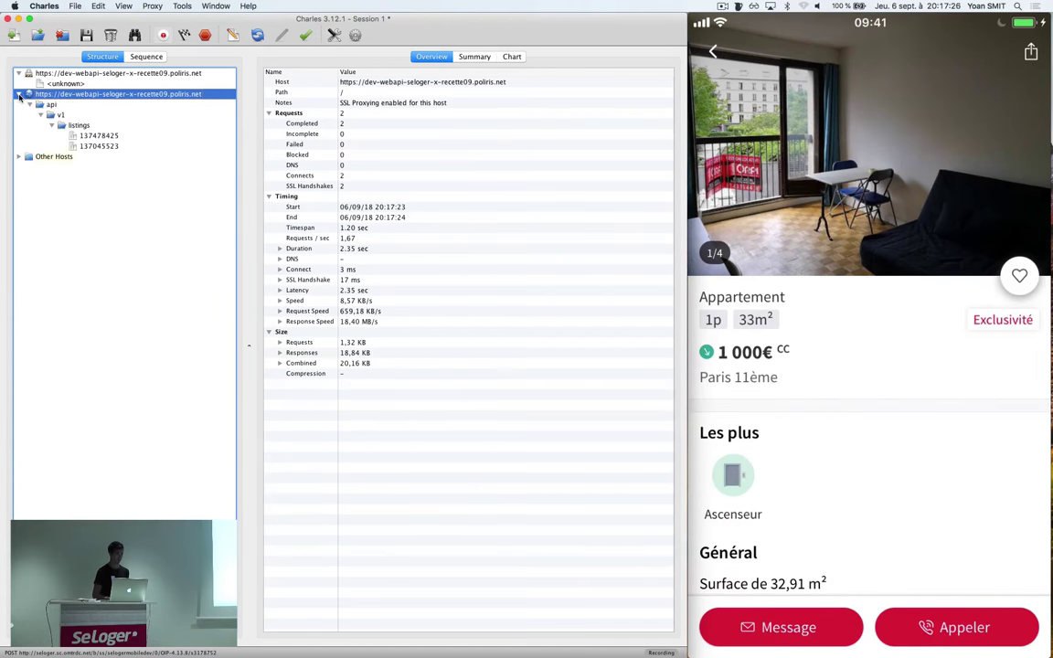
pyautogui.click(88, 136)
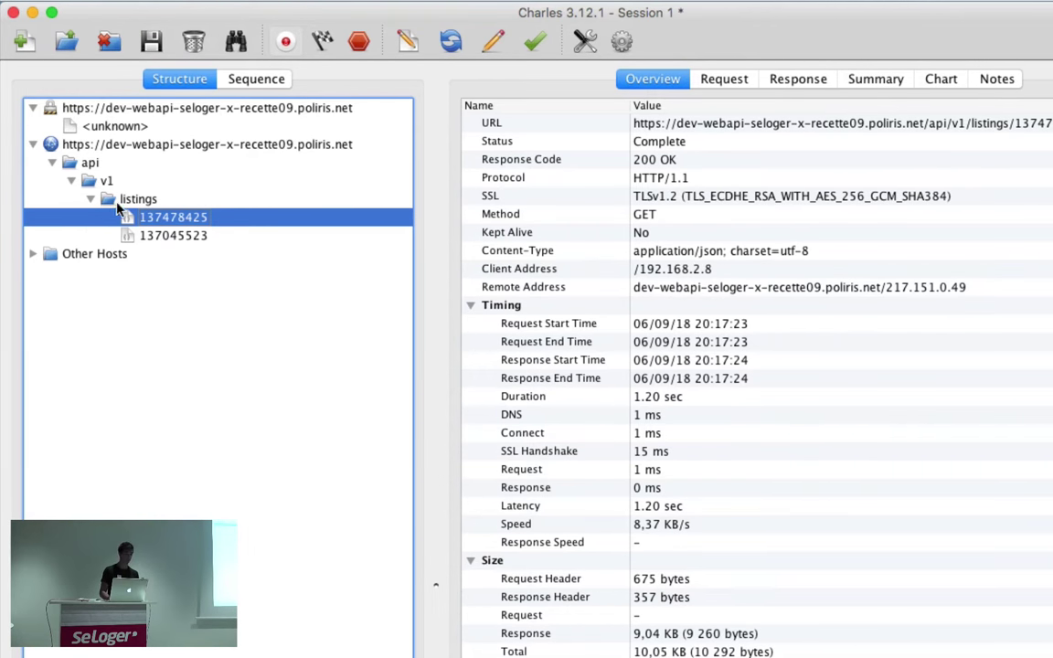
# Step: Select the decrypted host and review the hosts grouped under Other Hosts, collapsing the group again
pyautogui.click(135, 146)
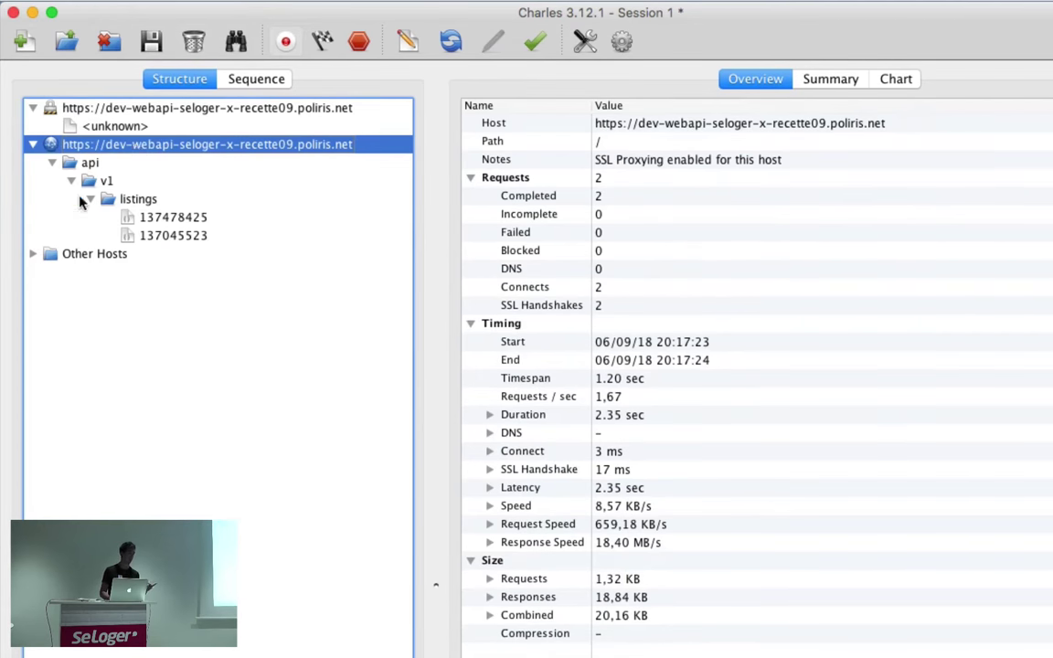
pyautogui.click(32, 255)
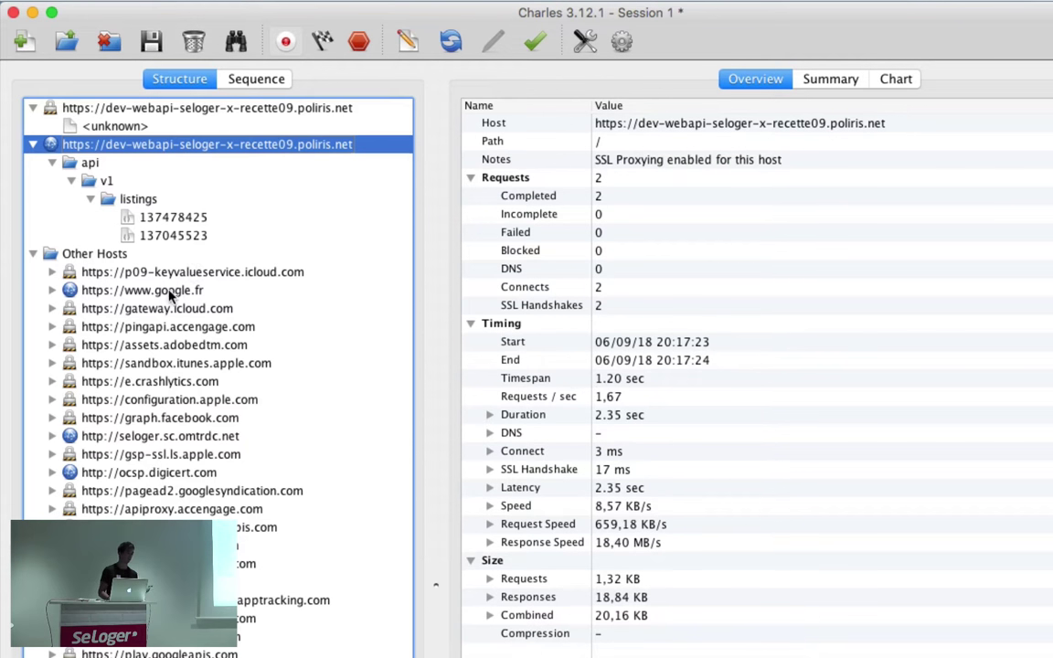
pyautogui.click(35, 255)
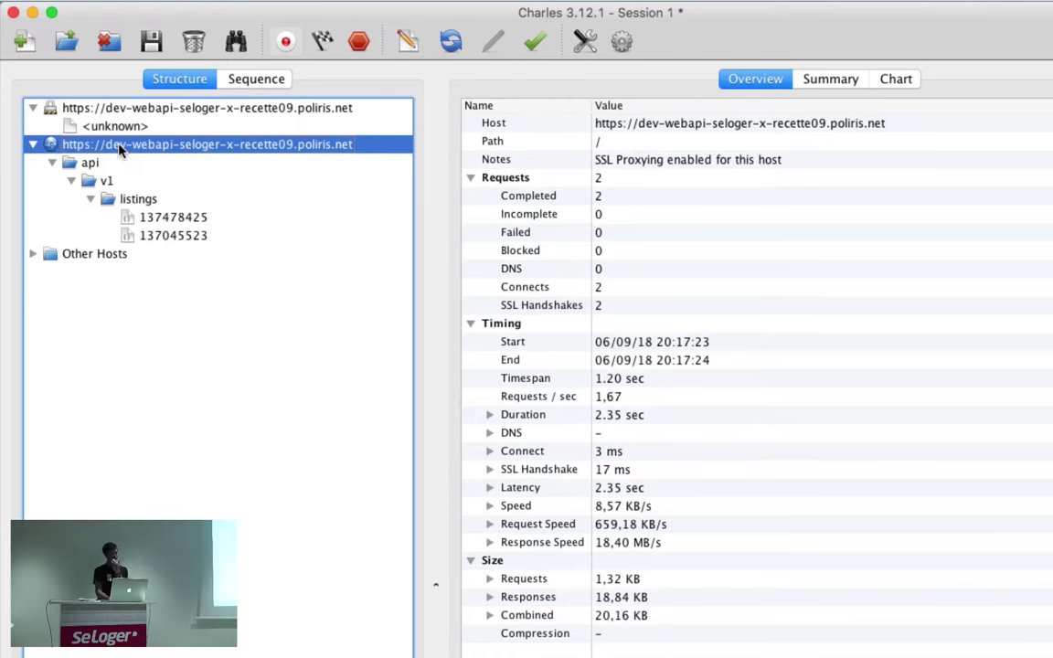
# Step: Browse the requests in sequence view, and inspect the 137478425 and 137045523 listing requests in structure view
pyautogui.click(234, 81)
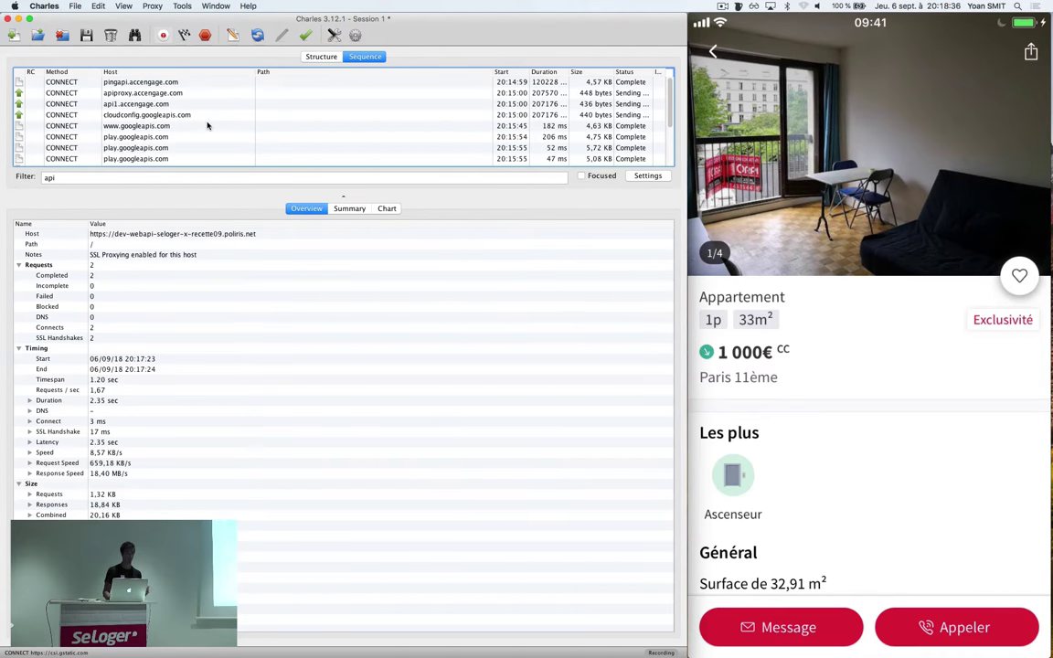
pyautogui.scroll(-3, 208, 125)
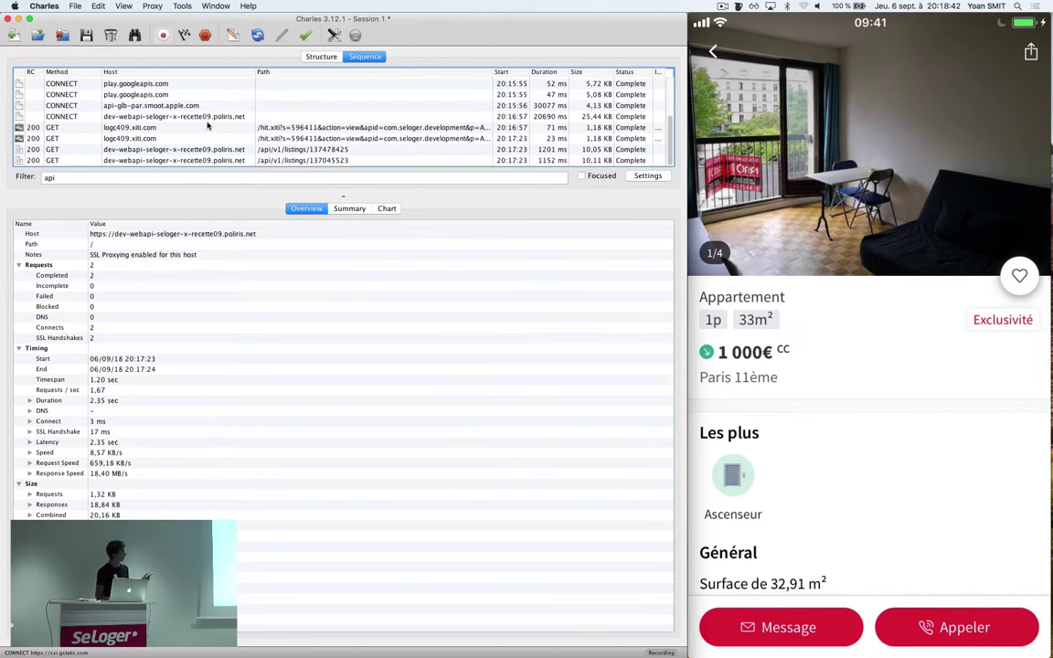
pyautogui.click(322, 57)
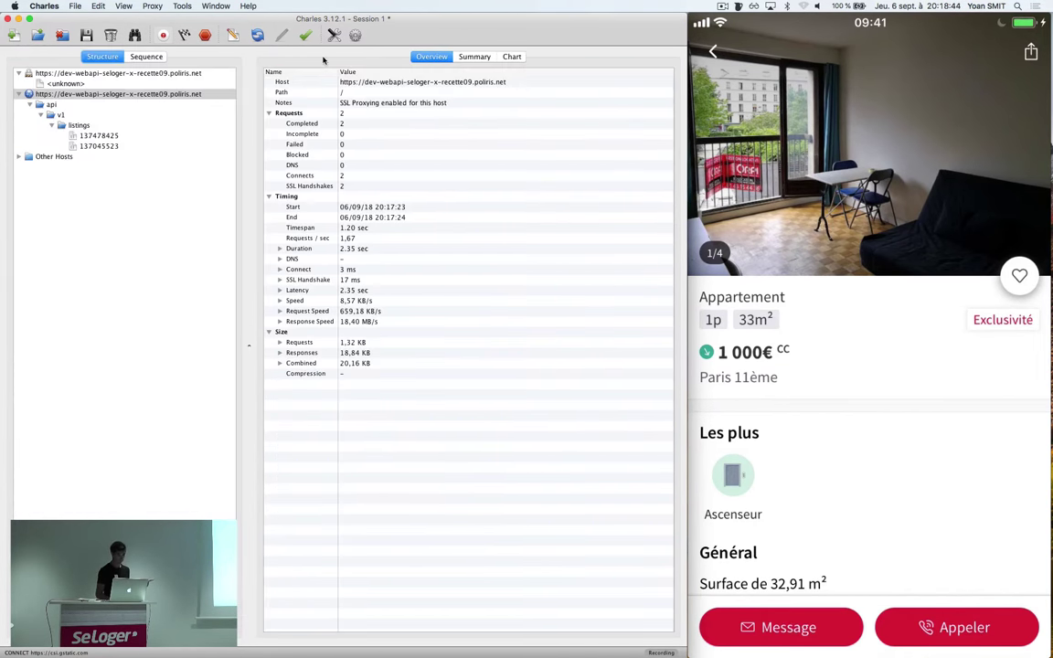
pyautogui.click(116, 136)
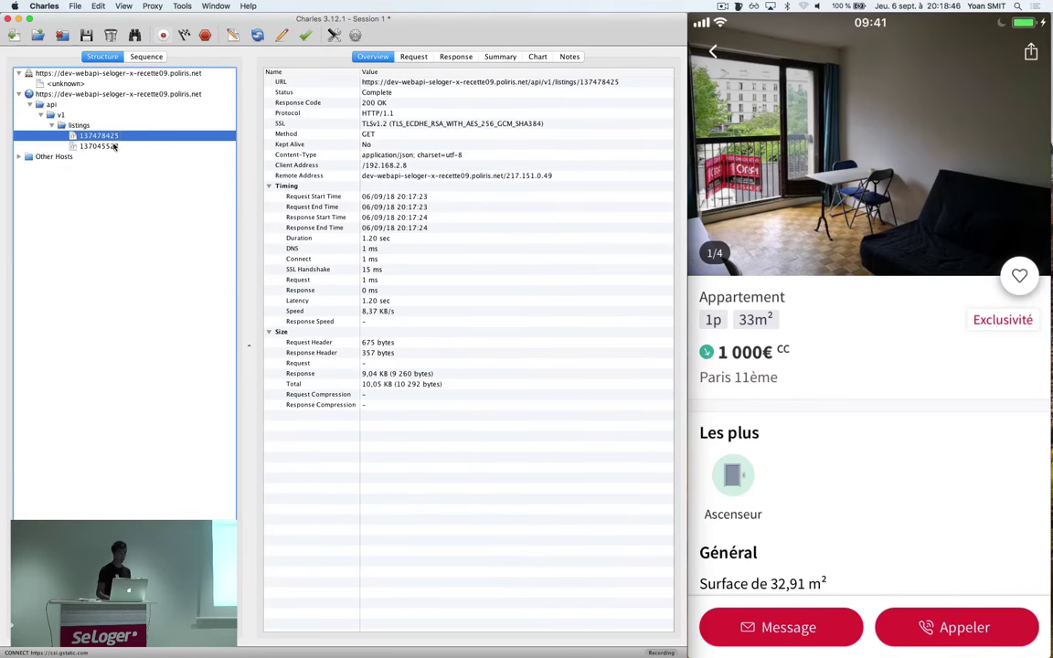
pyautogui.press('Down')
# Step: Filter the request sequence by "api/v1"
pyautogui.click(146, 56)
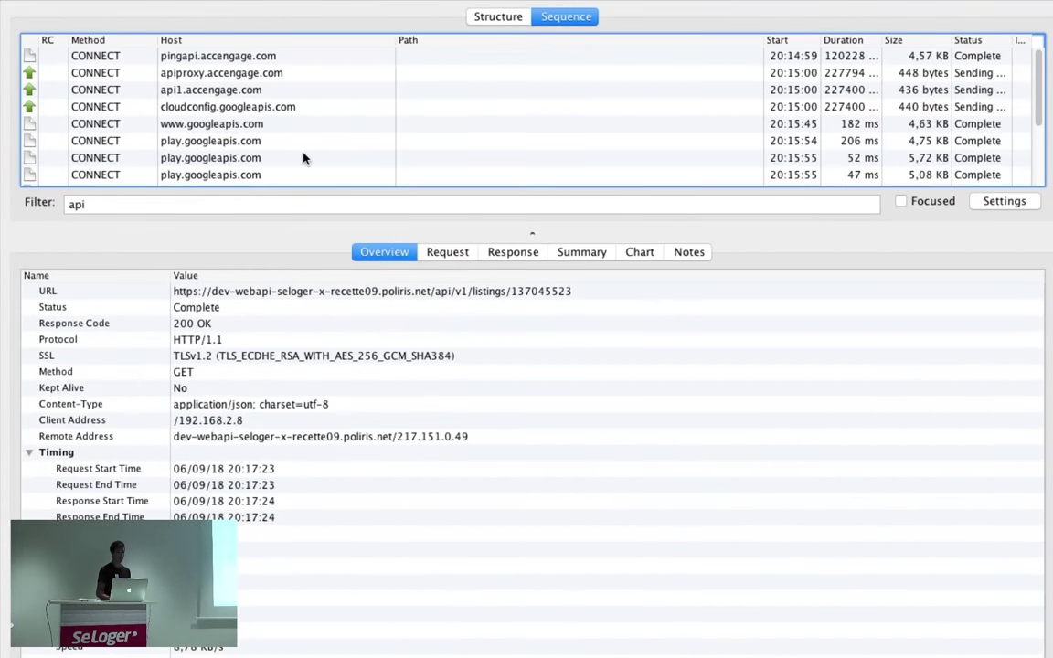
pyautogui.scroll(-3, 304, 158)
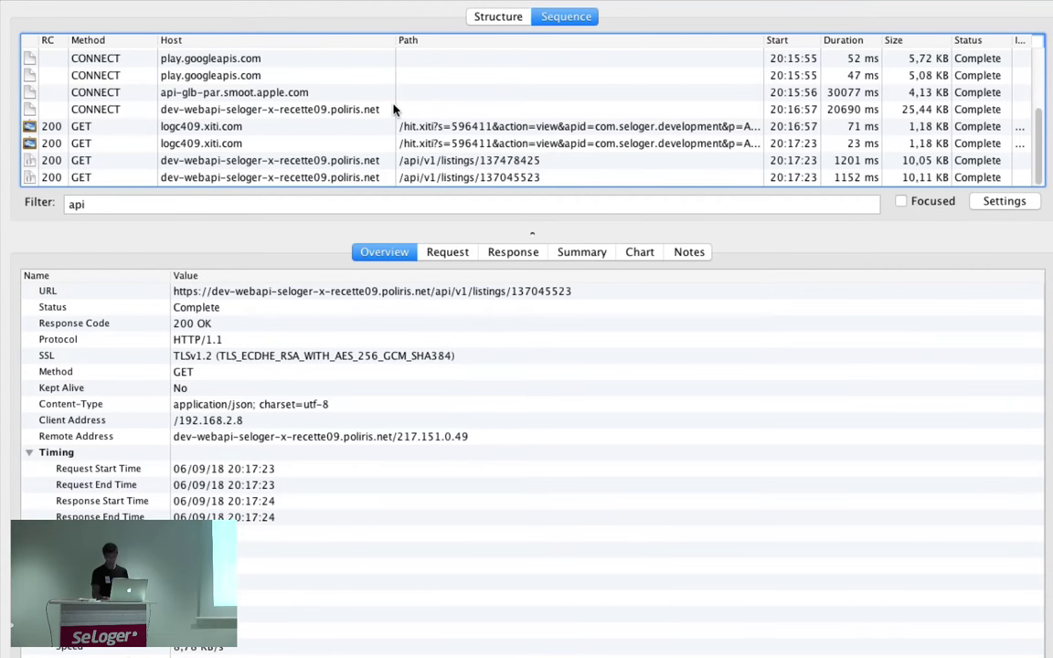
pyautogui.click(283, 205)
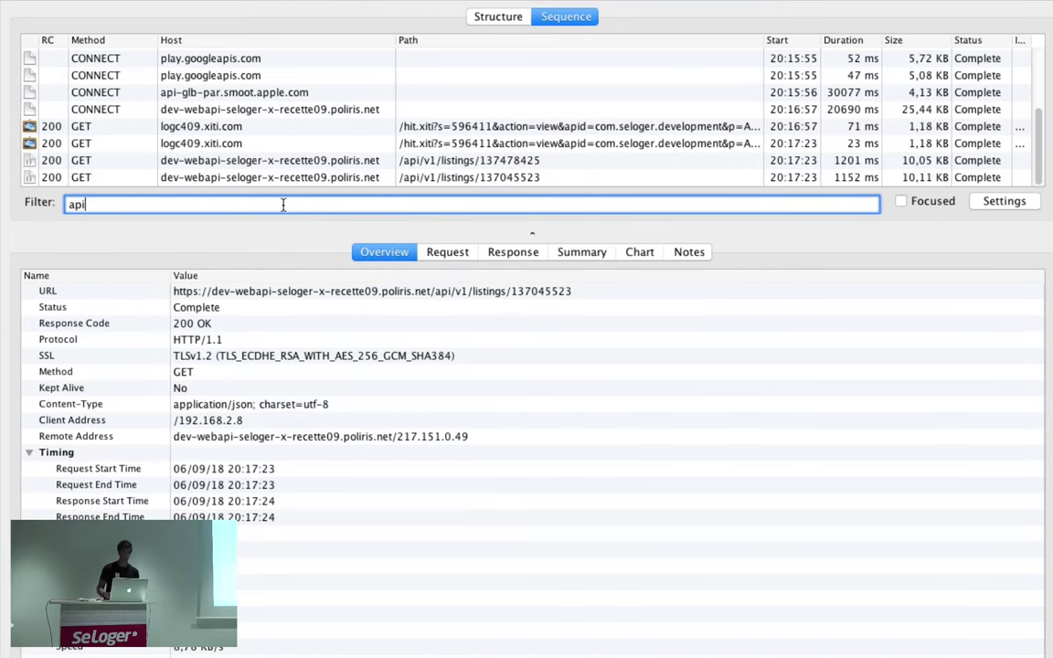
pyautogui.write('/')
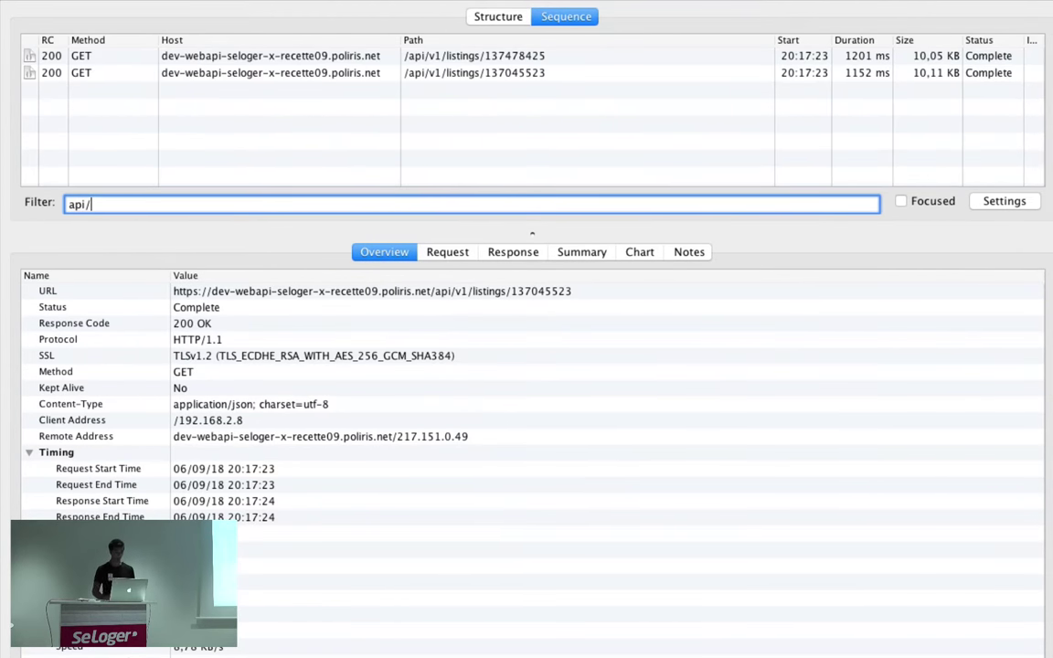
pyautogui.write('v1')
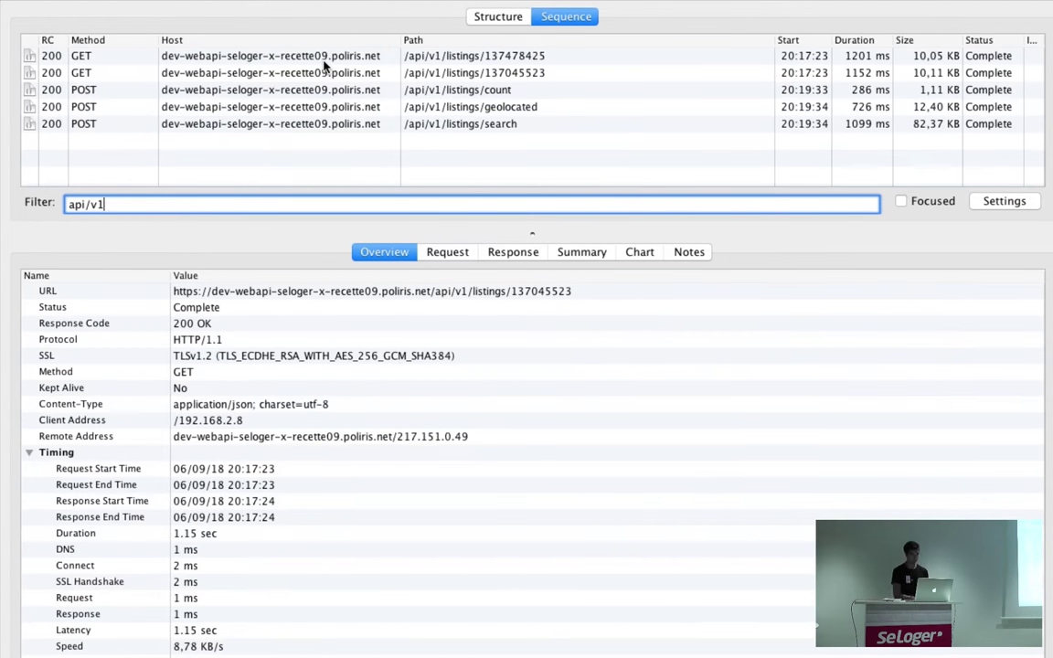
# Step: Inspect the JSON body, headers and plain text of the /api/v1/listings/search request
pyautogui.click(434, 125)
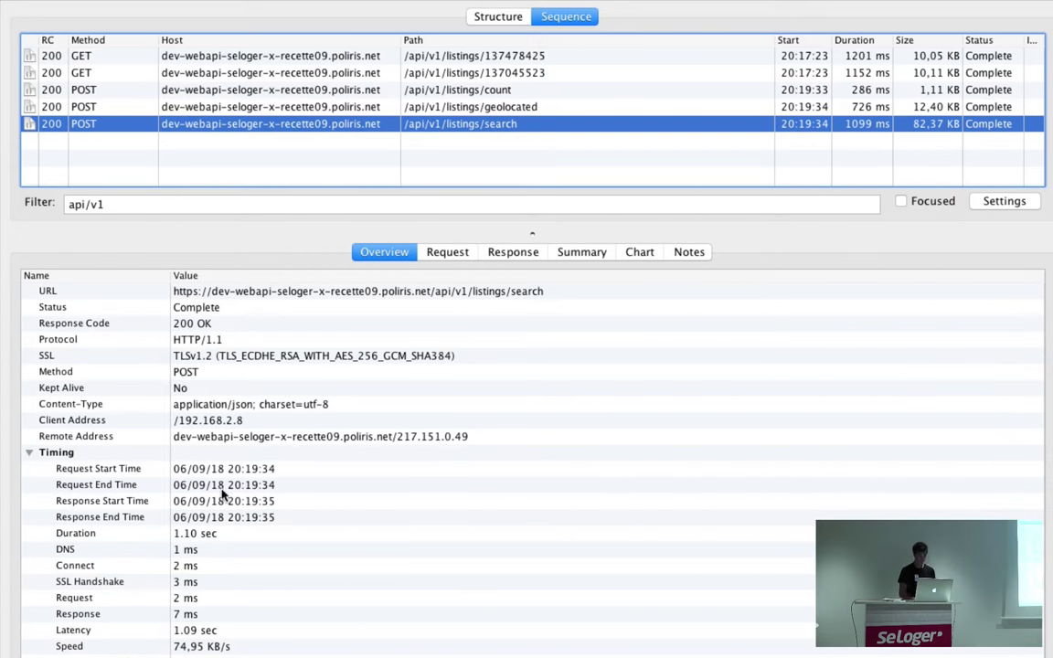
pyautogui.click(449, 256)
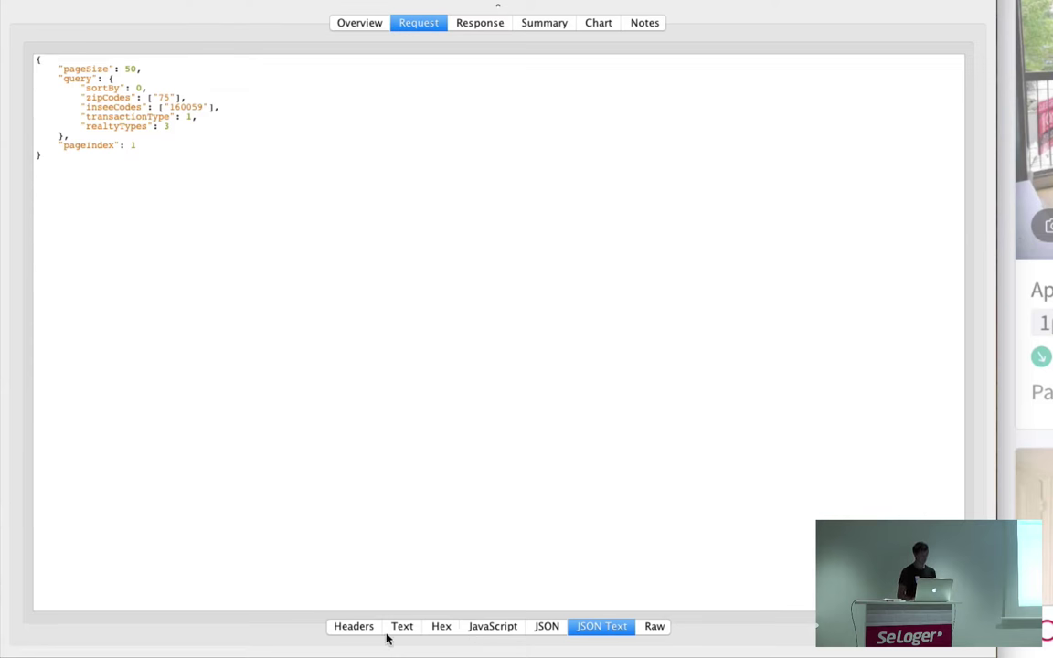
pyautogui.click(355, 627)
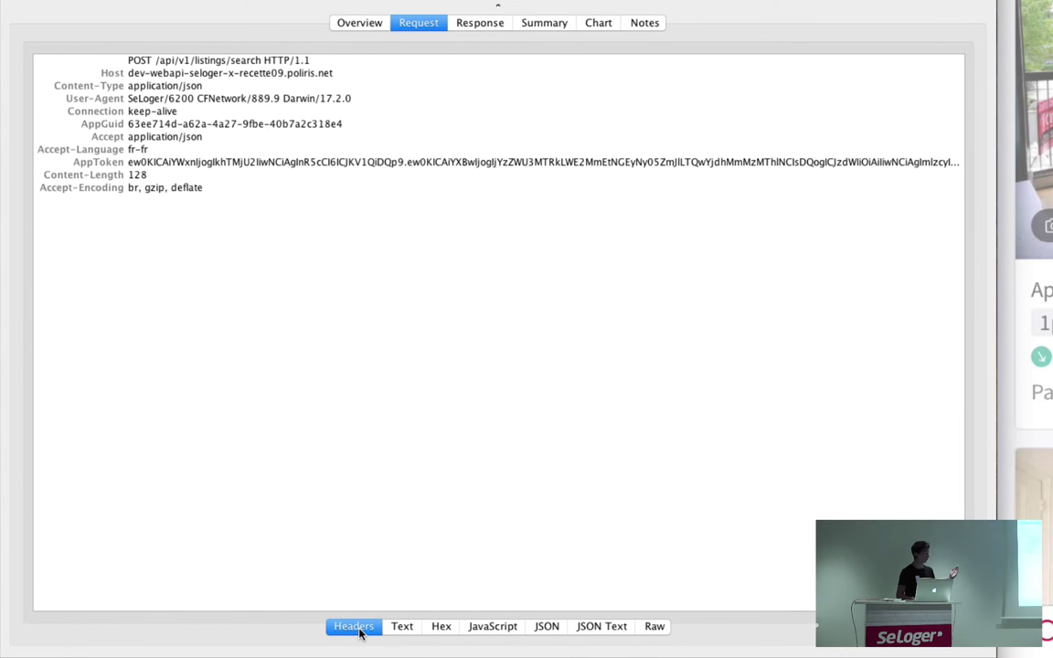
pyautogui.click(405, 629)
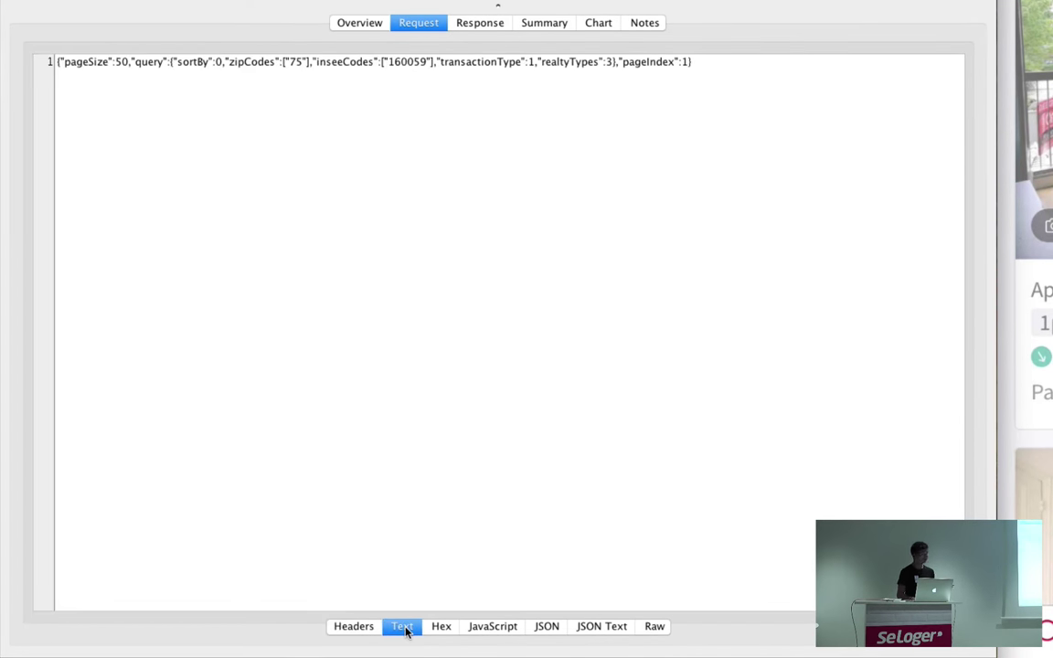
# Step: Inspect the search request's body as a JSON tree with its query object expanded, and as formatted JSON text
pyautogui.click(547, 631)
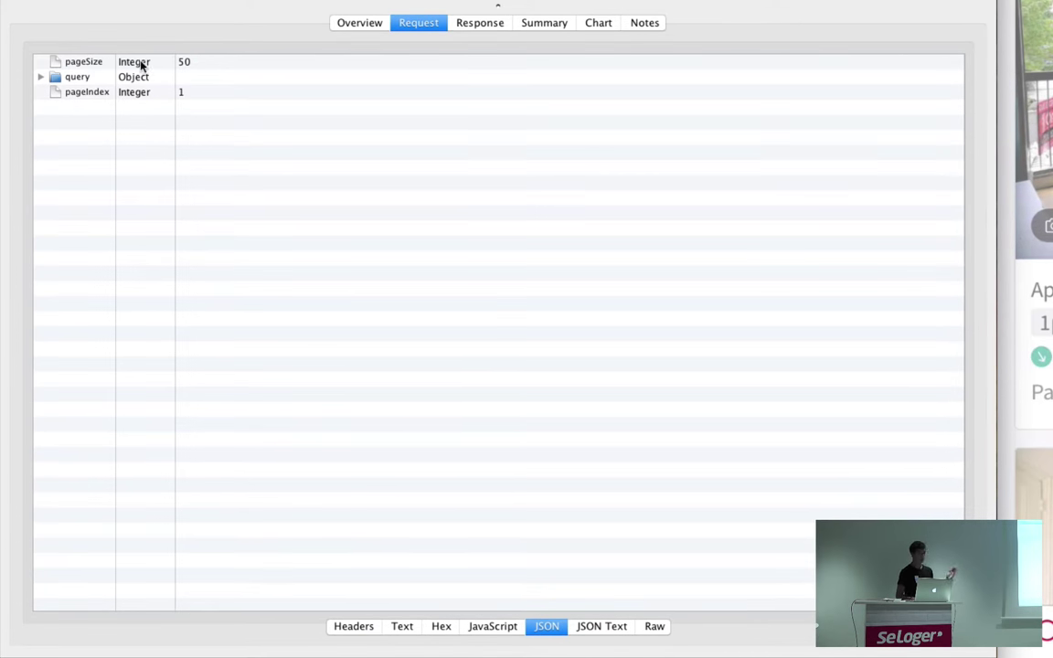
pyautogui.click(41, 78)
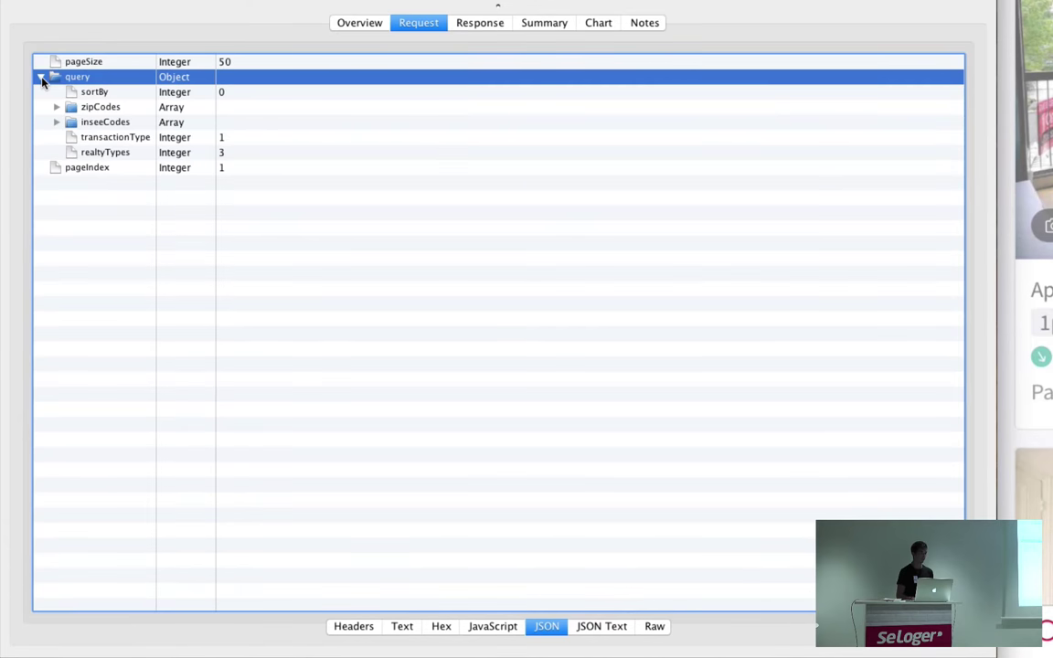
pyautogui.click(594, 629)
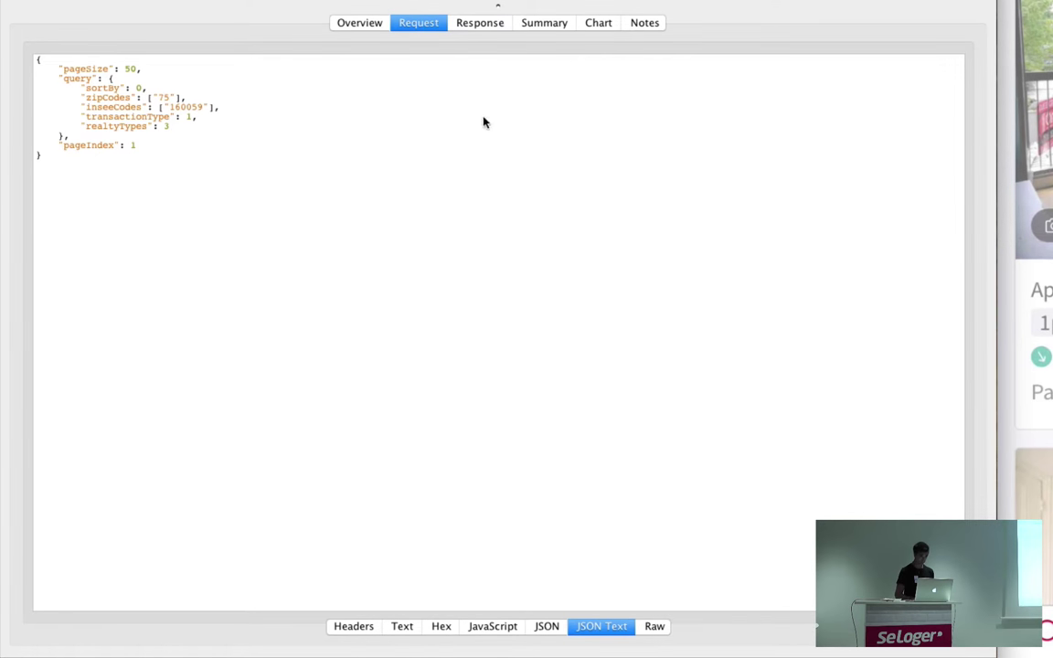
# Step: Examine the search response as formatted JSON text and as a JSON tree, ending on the request's overview
pyautogui.click(474, 28)
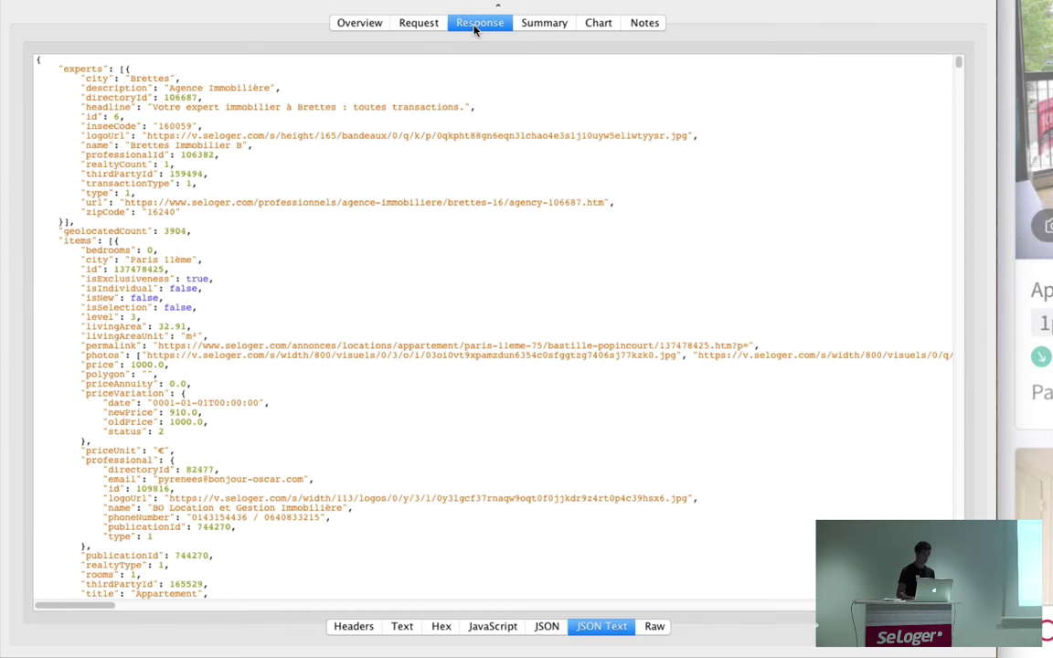
pyautogui.scroll(-10, 419, 142)
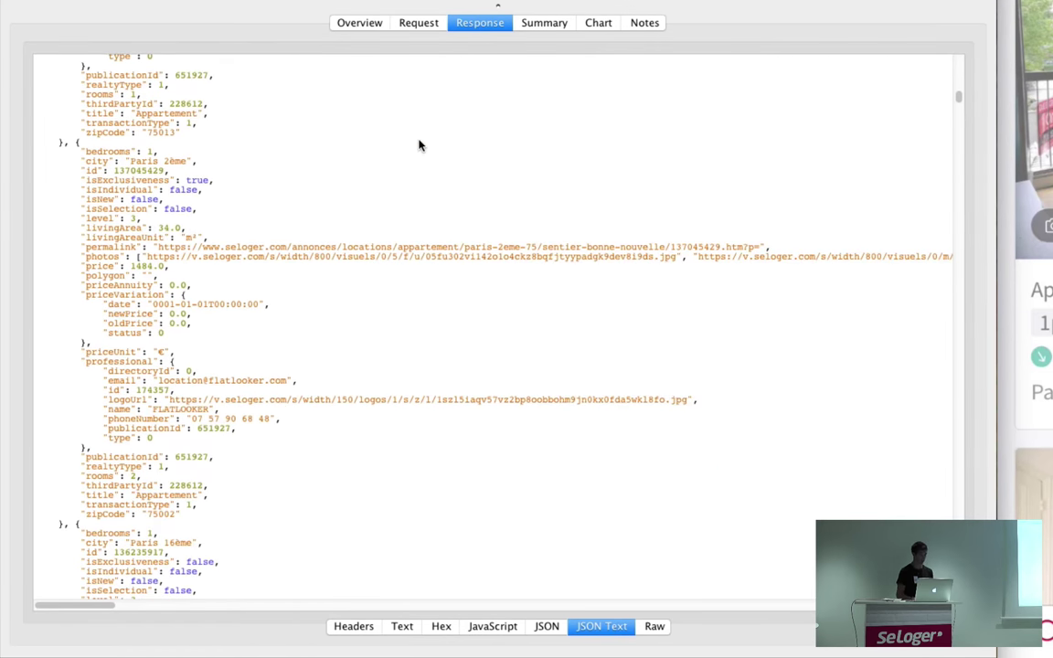
pyautogui.scroll(10, 420, 144)
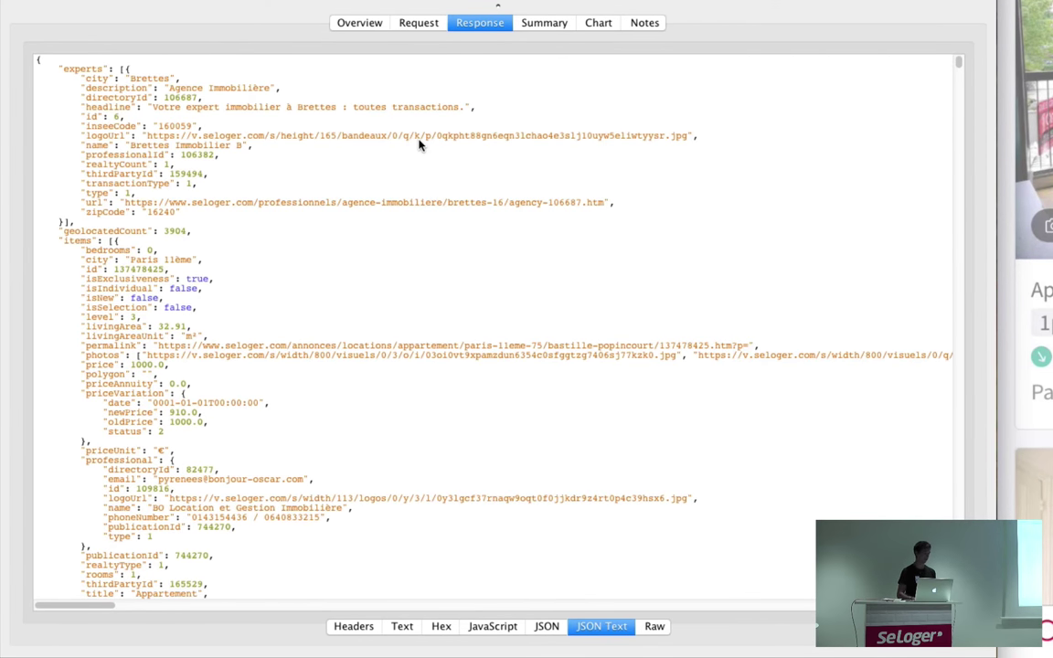
pyautogui.click(545, 627)
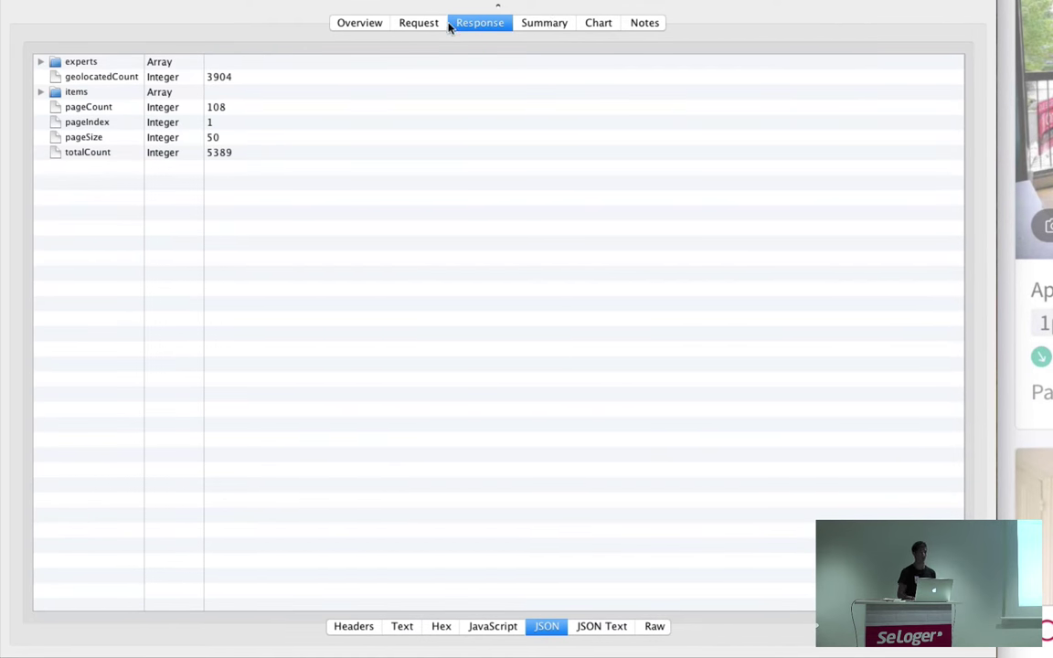
pyautogui.click(362, 27)
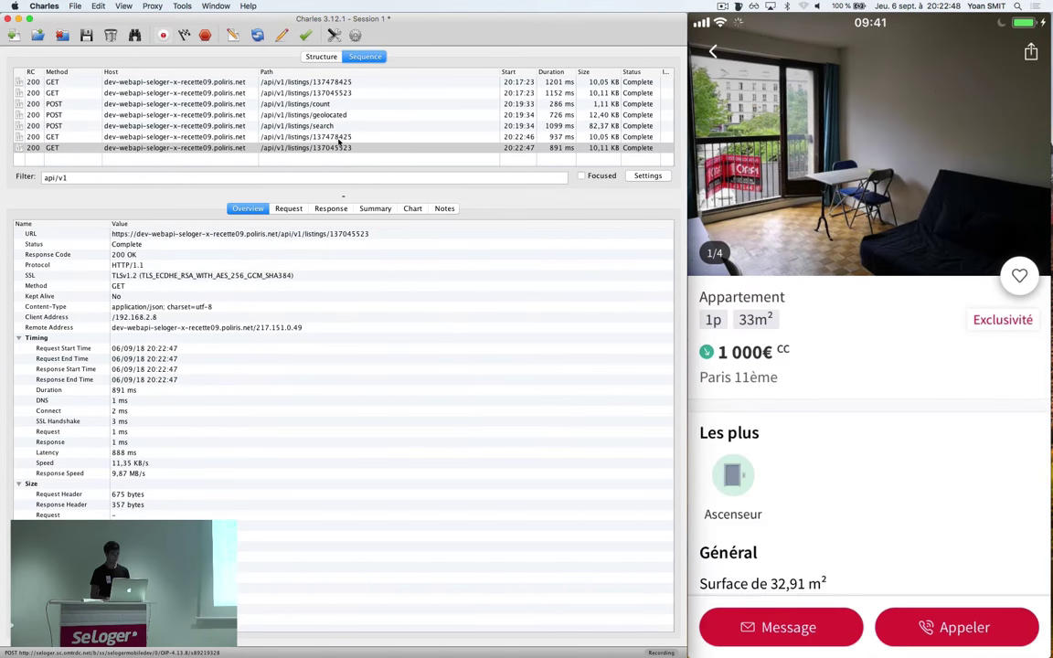
# Step: Set a breakpoint on the latest GET request for /api/v1/listings/137478425
pyautogui.click(340, 137)
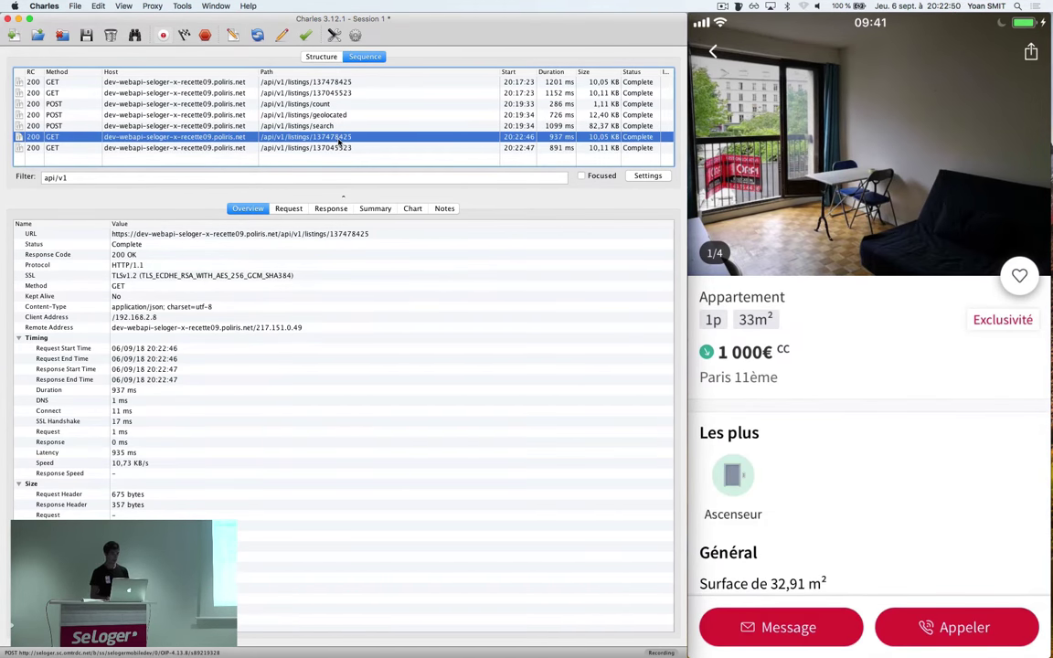
pyautogui.rightClick(340, 140)
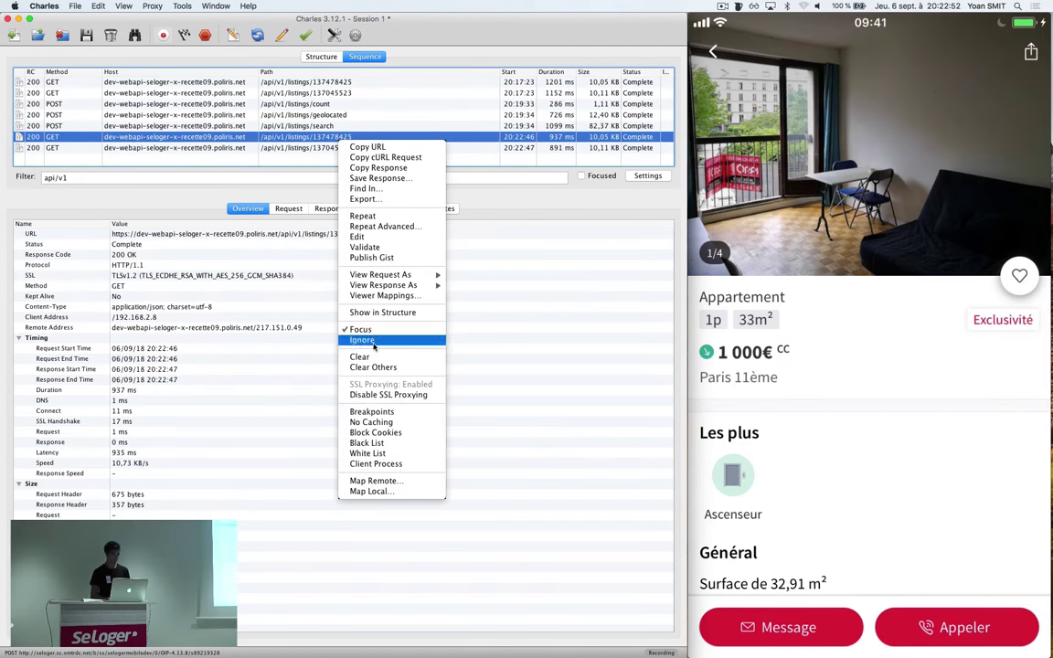
pyautogui.click(359, 395)
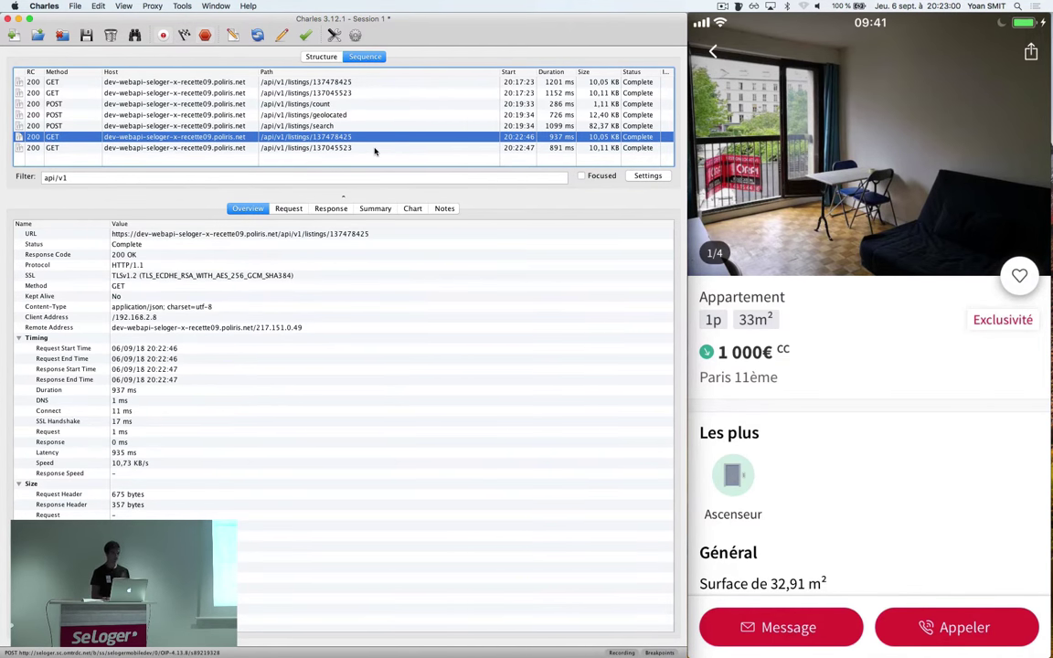
# Step: Edit the breakpoint for /api/v1/listings/137478425 to intercept only the response, and save the breakpoint settings
pyautogui.click(158, 10)
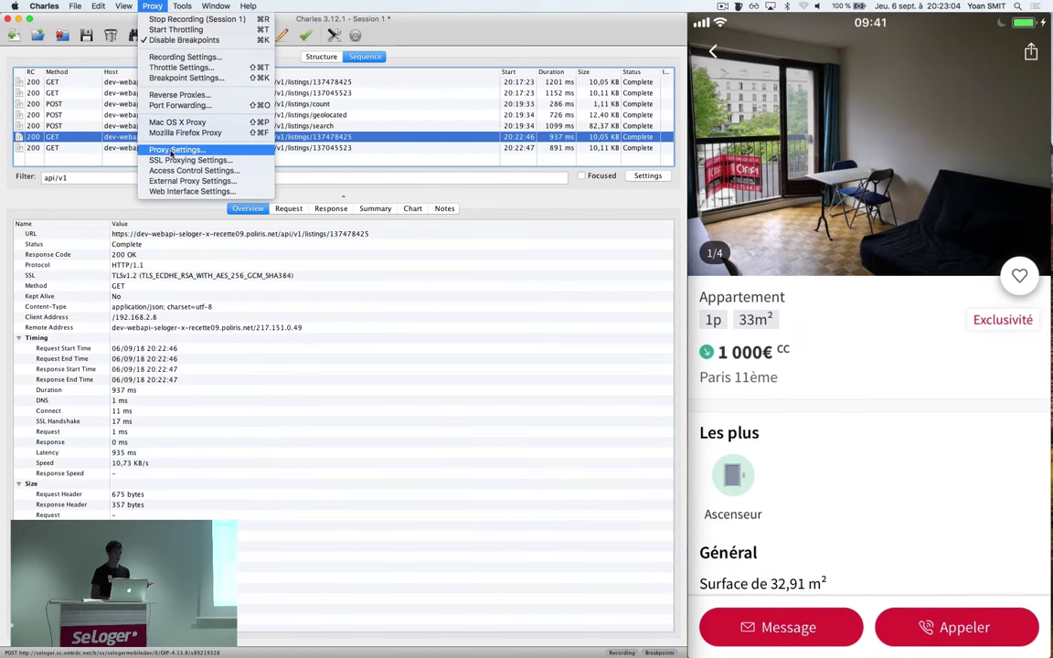
pyautogui.click(170, 78)
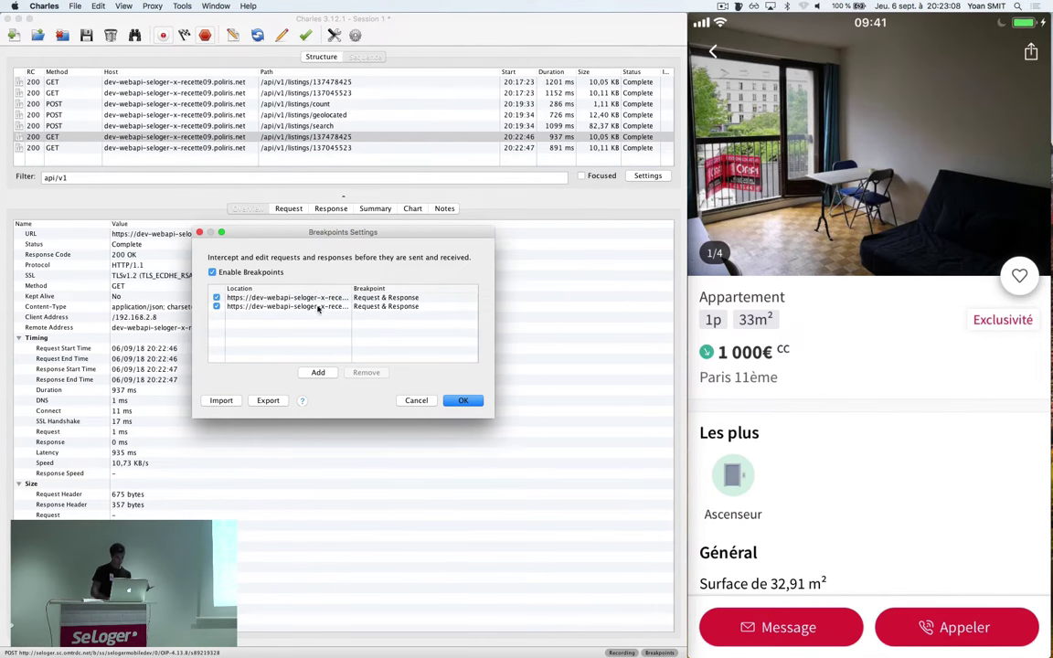
pyautogui.moveTo(493, 320); pyautogui.dragTo(818, 325)
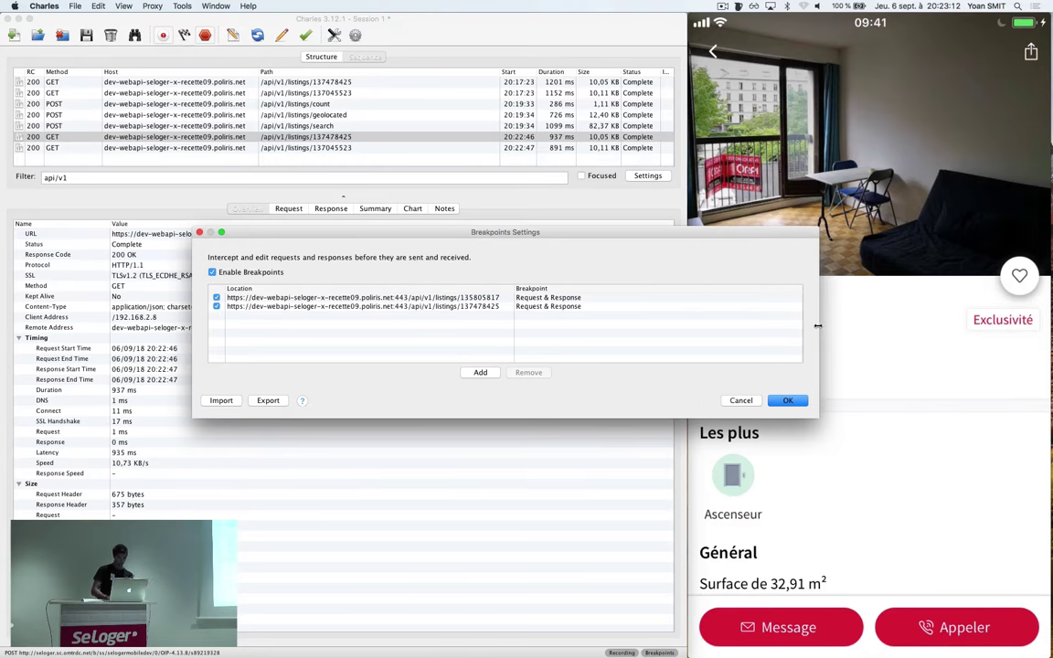
pyautogui.click(452, 307)
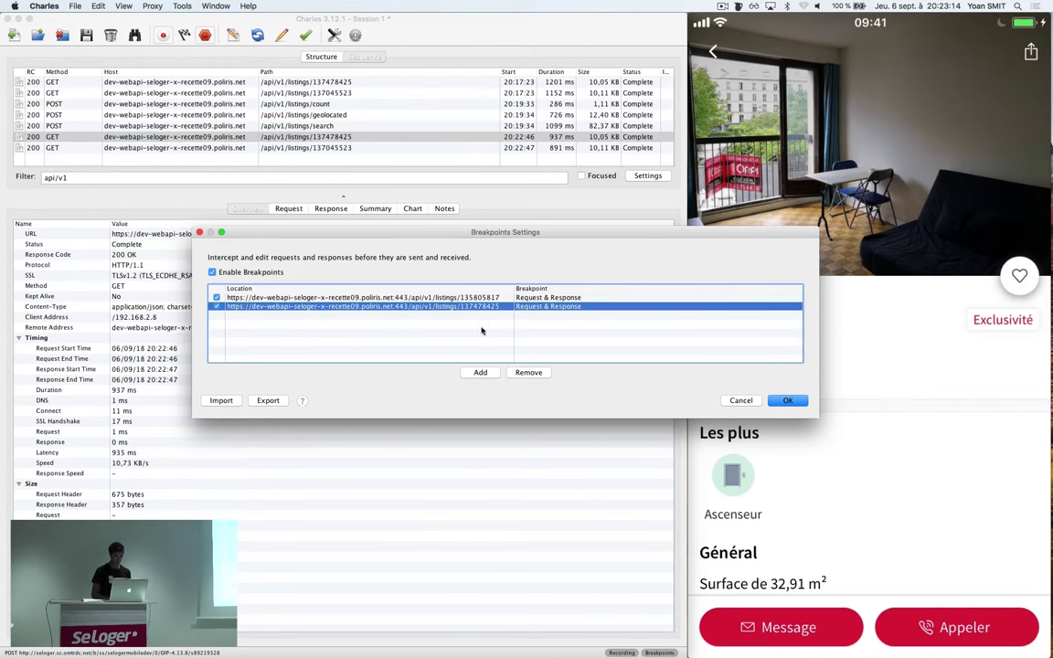
pyautogui.doubleClick(471, 309)
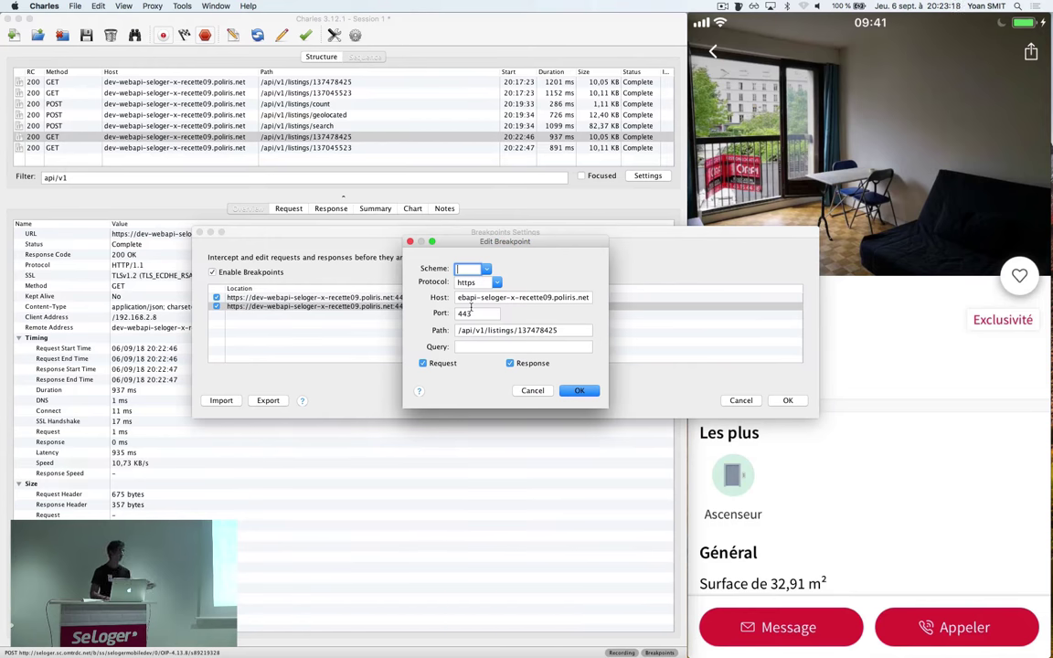
pyautogui.click(423, 364)
pyautogui.click(577, 390)
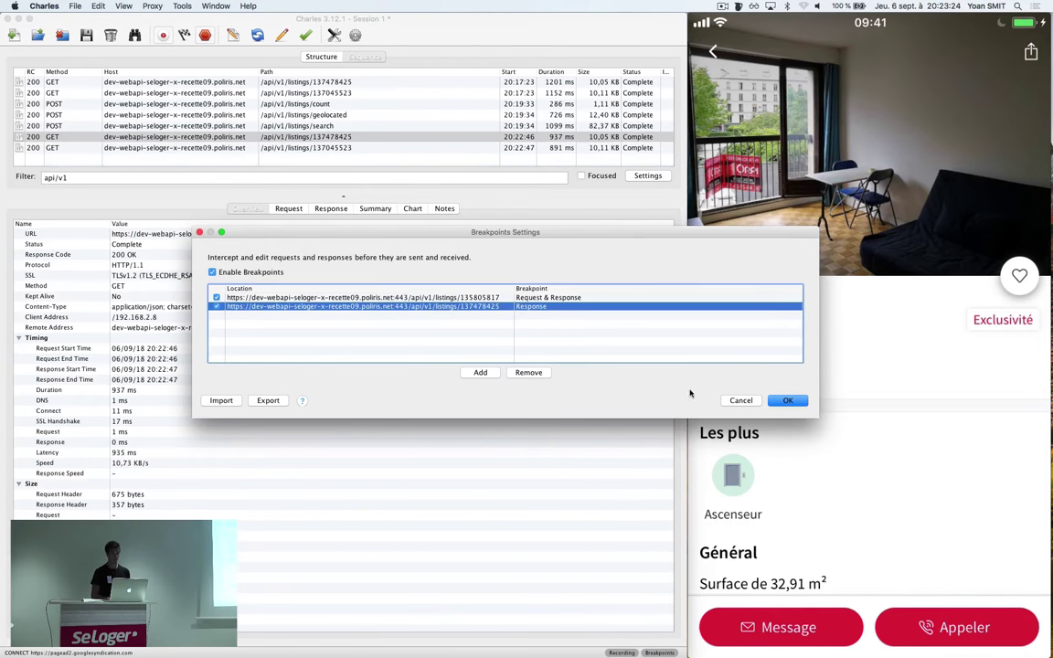
pyautogui.press('Return')
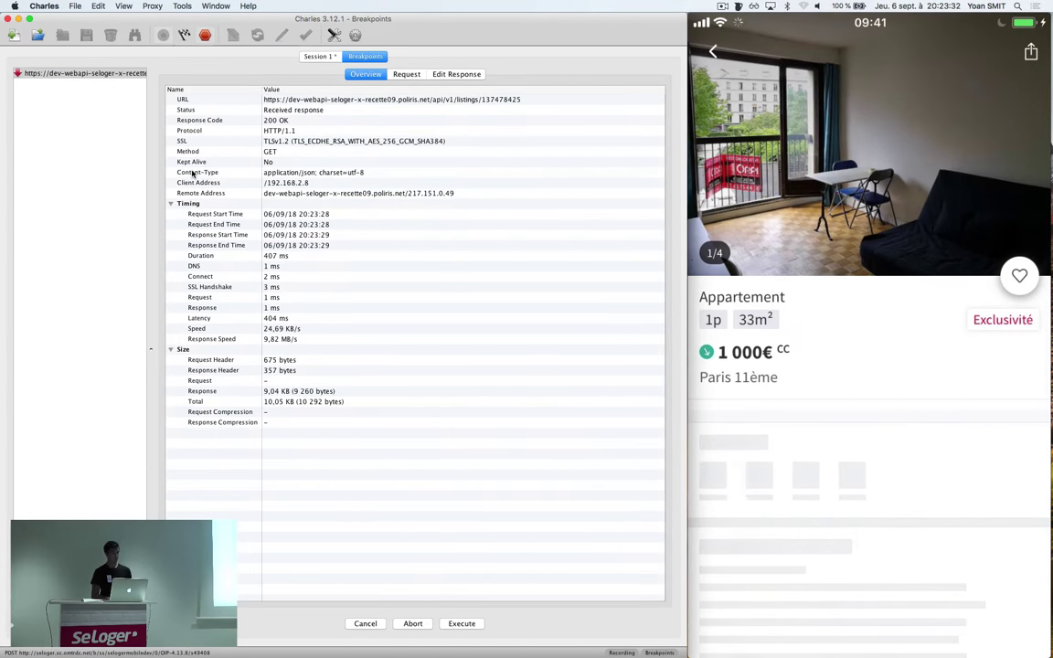
# Step: Review the intercepted call's request and response headers, and execute the paused response without edits
pyautogui.click(406, 77)
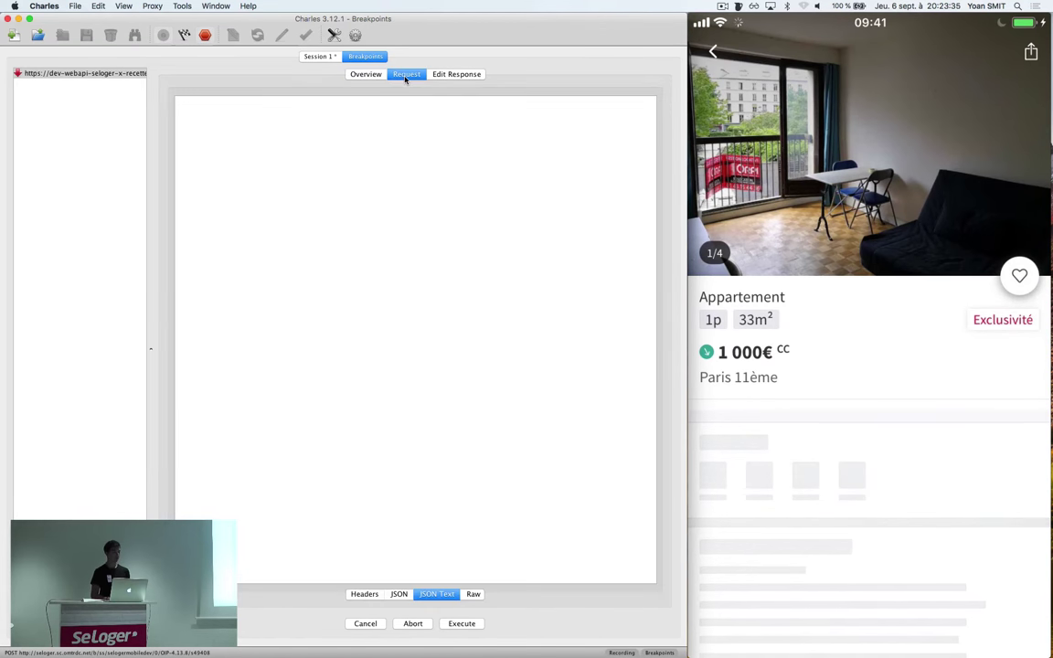
pyautogui.click(452, 76)
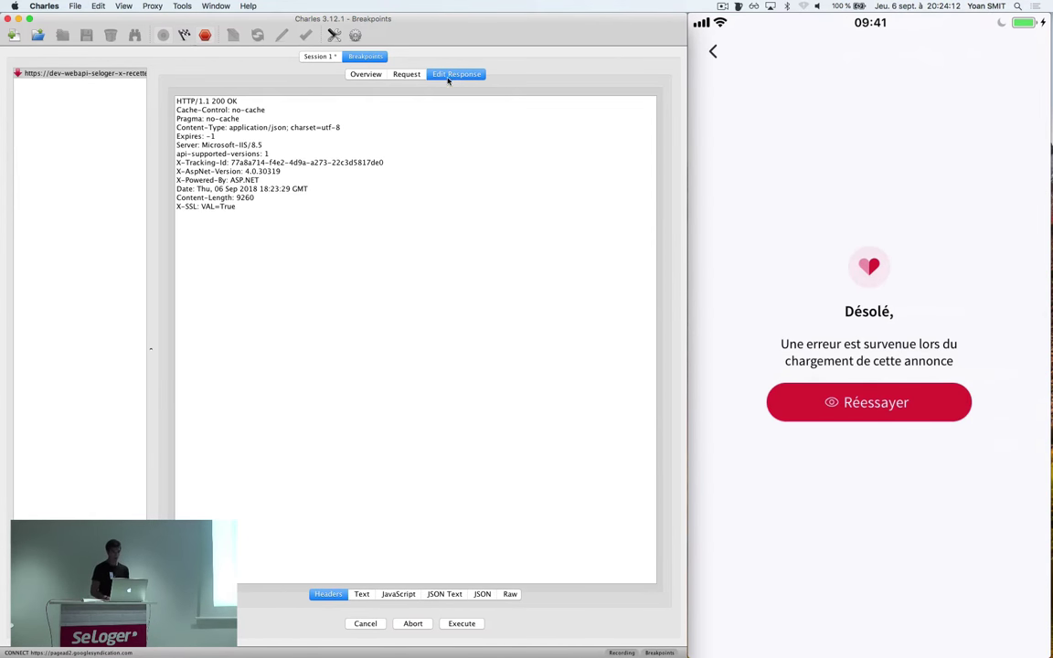
pyautogui.click(462, 623)
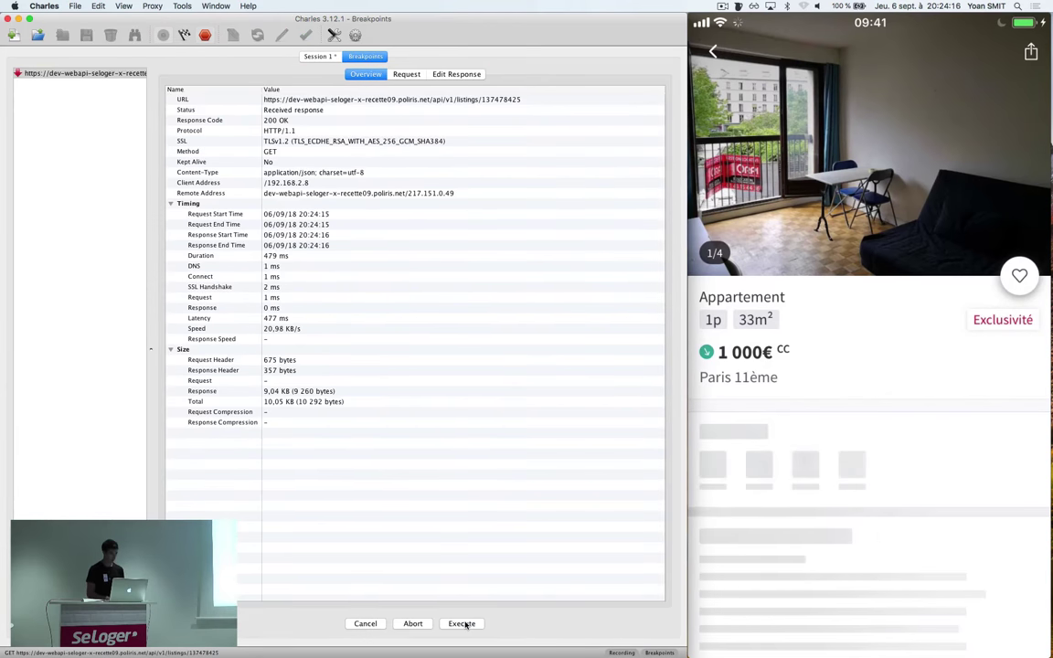
# Step: Change the price to 1000000 in the newly intercepted response's JSON and execute it
pyautogui.click(457, 74)
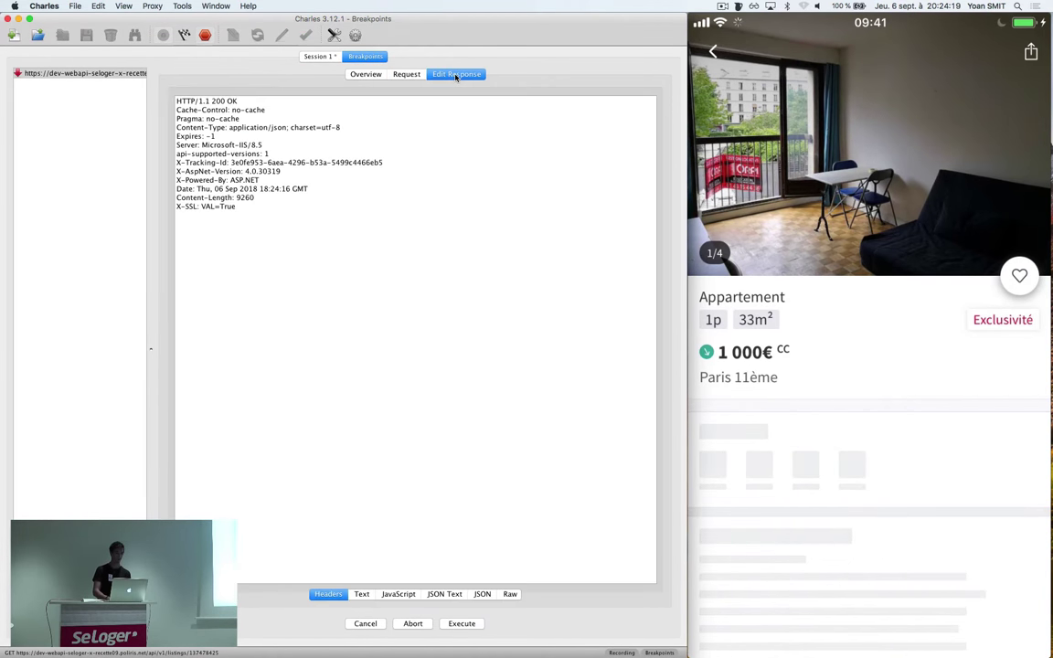
pyautogui.click(455, 595)
pyautogui.click(482, 594)
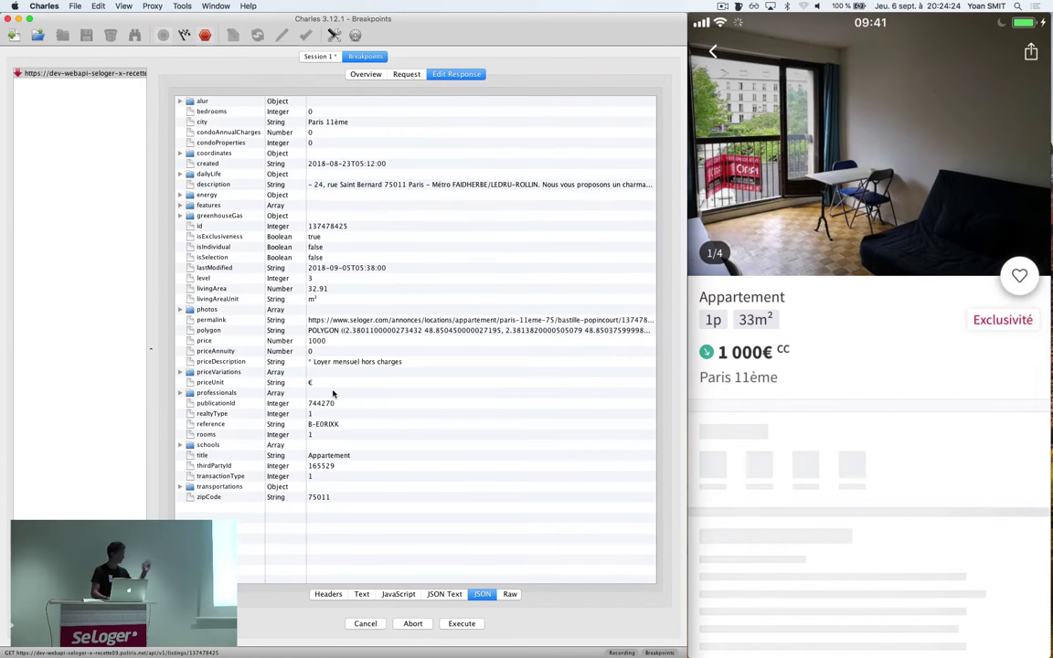
pyautogui.doubleClick(333, 340)
pyautogui.write('1000000')
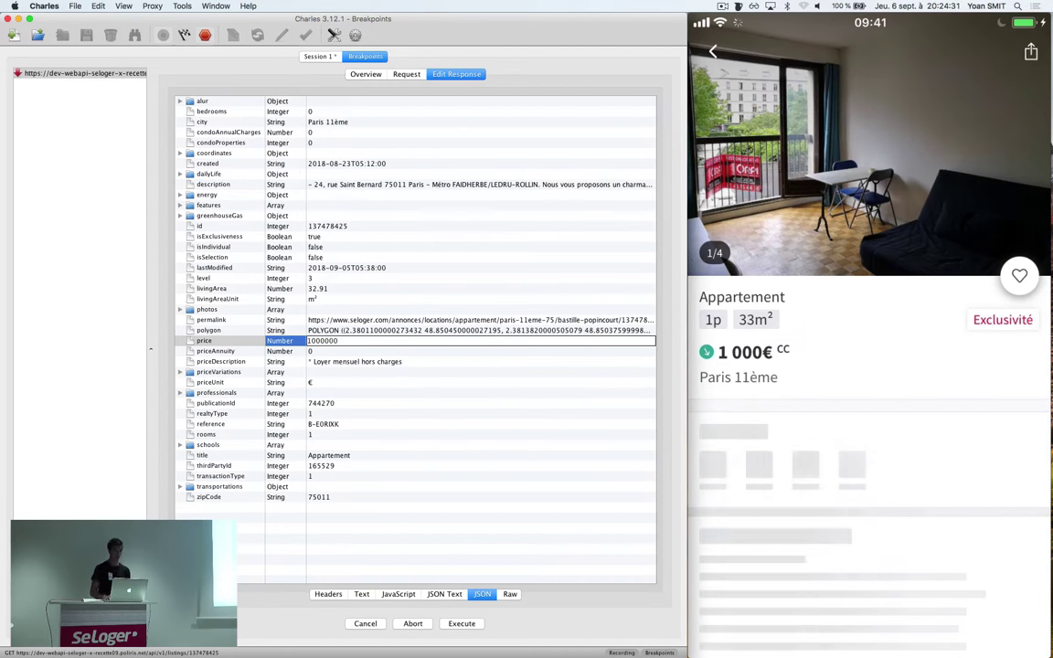
pyautogui.press('Return')
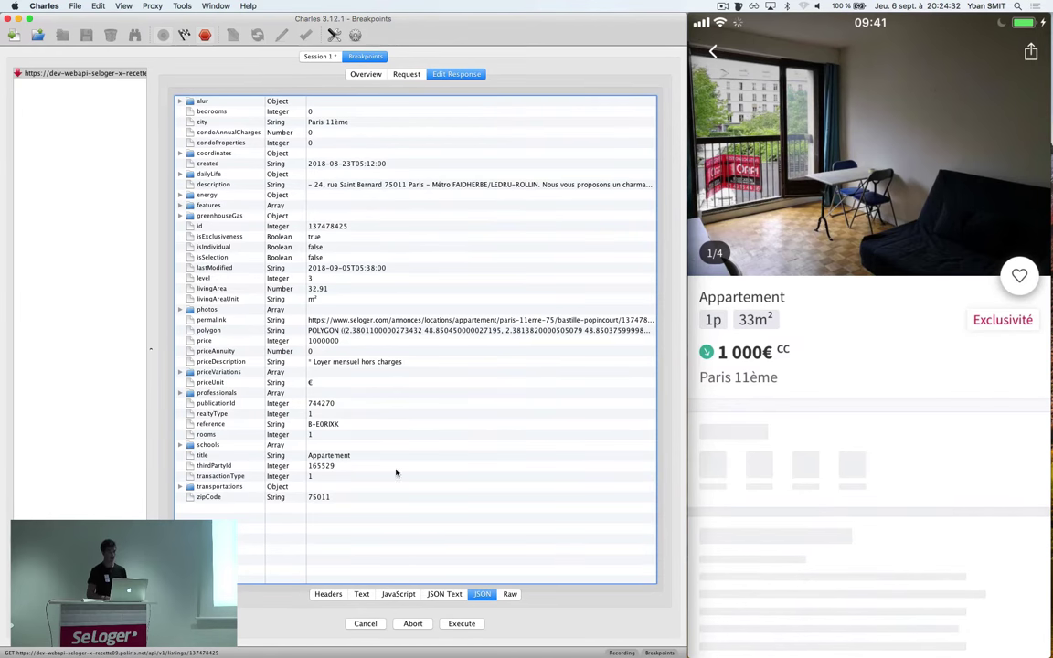
pyautogui.click(462, 623)
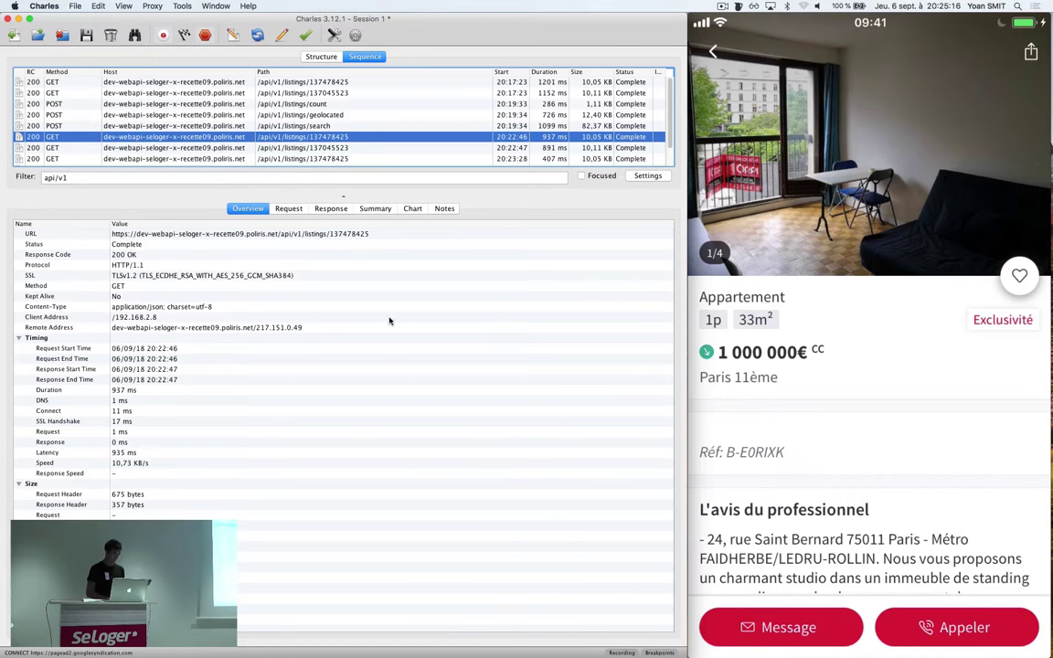
# Step: Disable breakpoints, and enable throttling only for selected hosts using the 56 kbps Modem preset
pyautogui.click(206, 36)
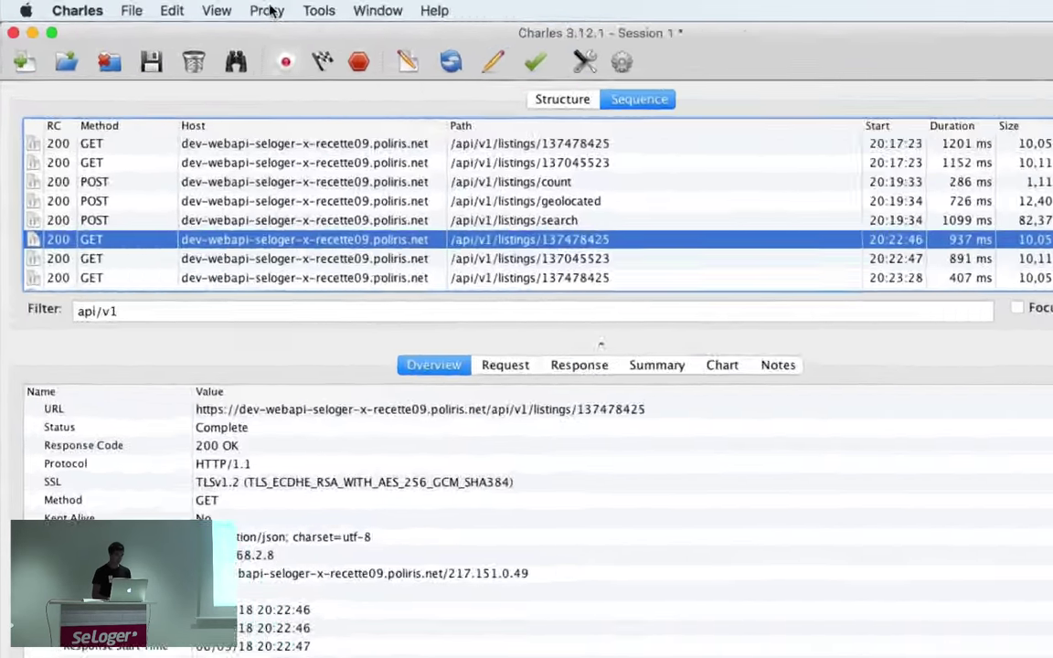
pyautogui.click(269, 10)
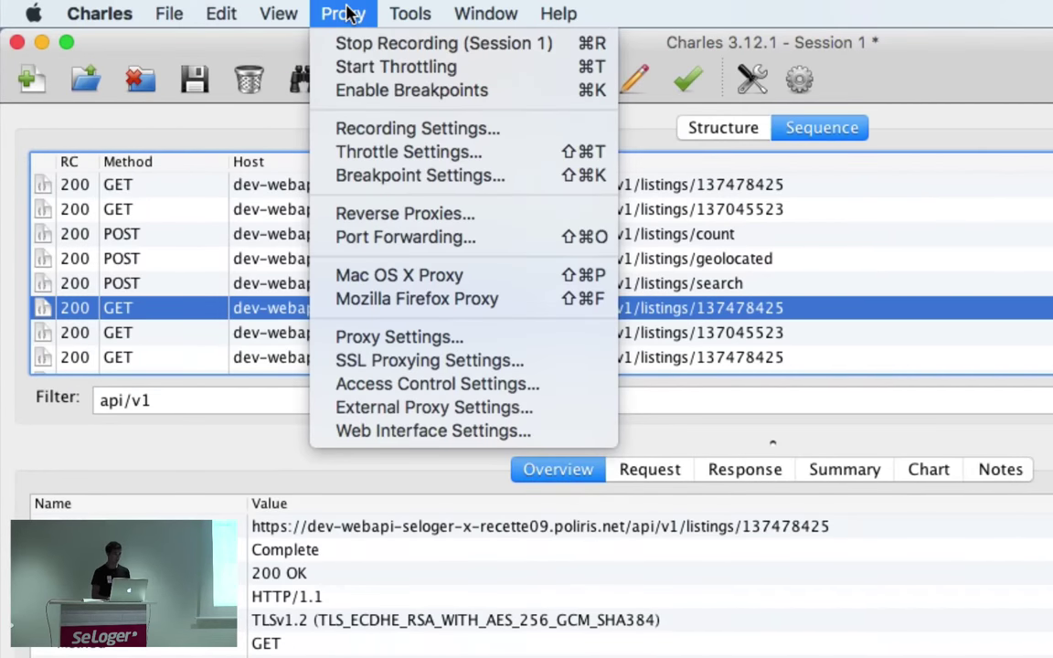
pyautogui.click(388, 157)
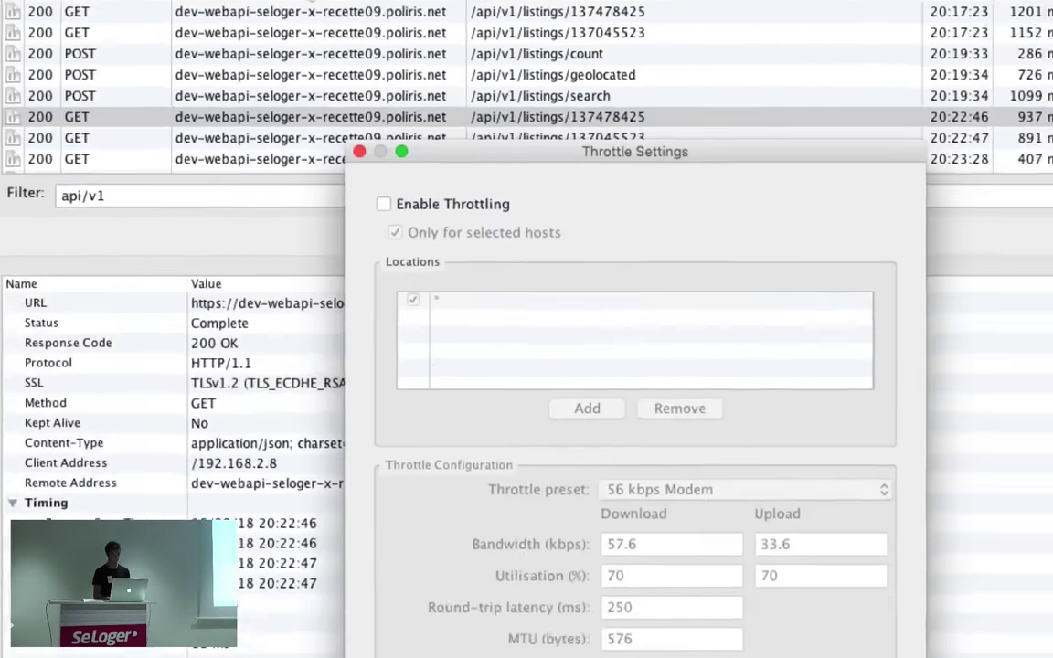
pyautogui.click(388, 212)
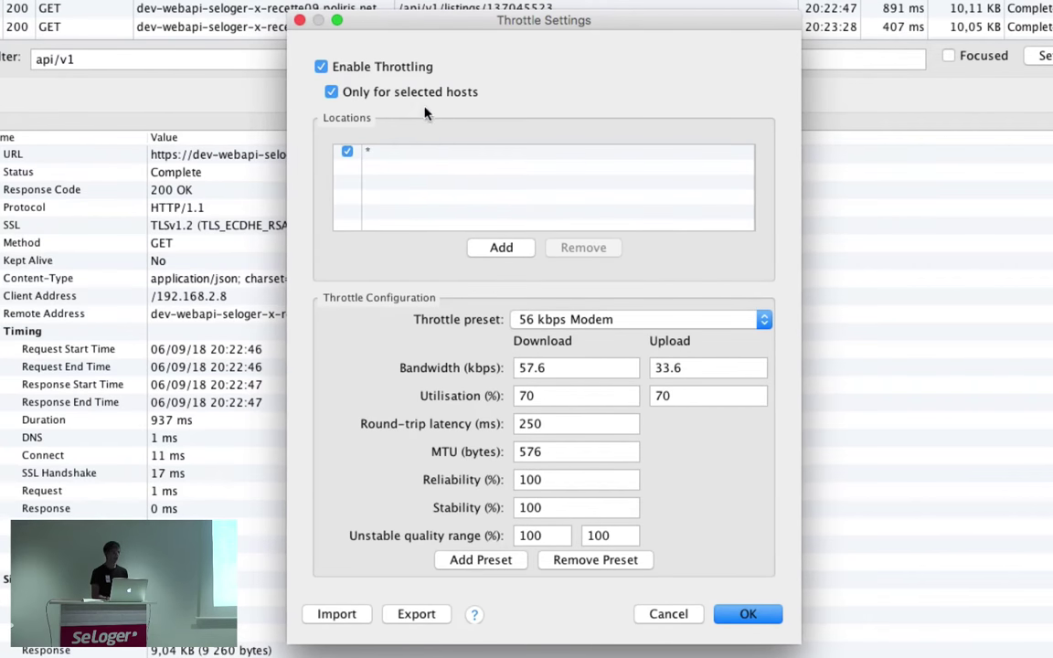
pyautogui.click(333, 92)
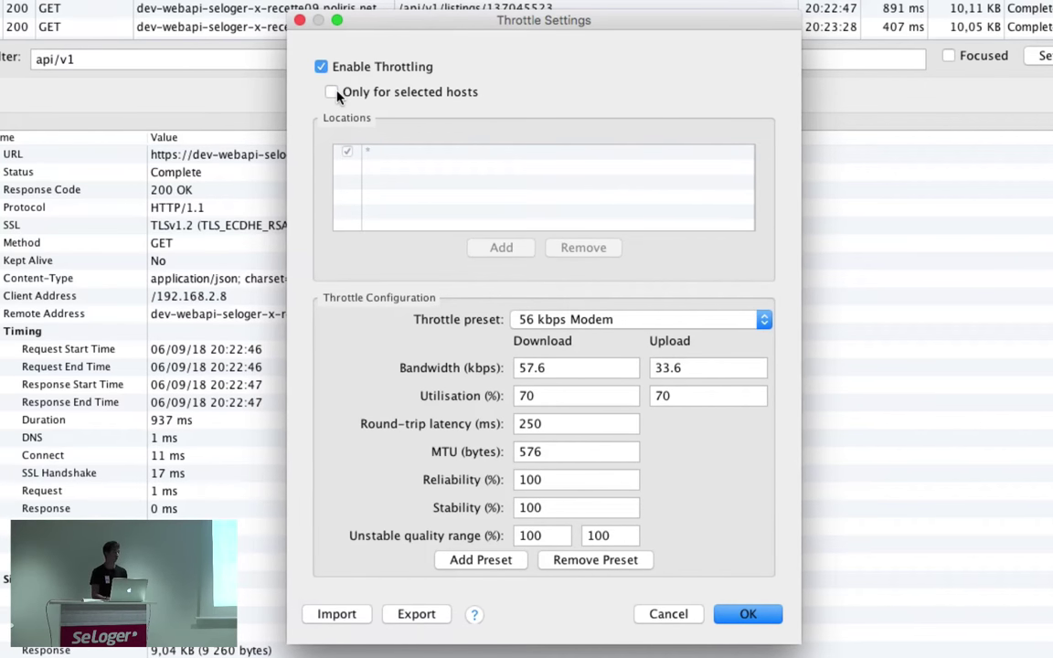
pyautogui.click(333, 92)
pyautogui.click(585, 326)
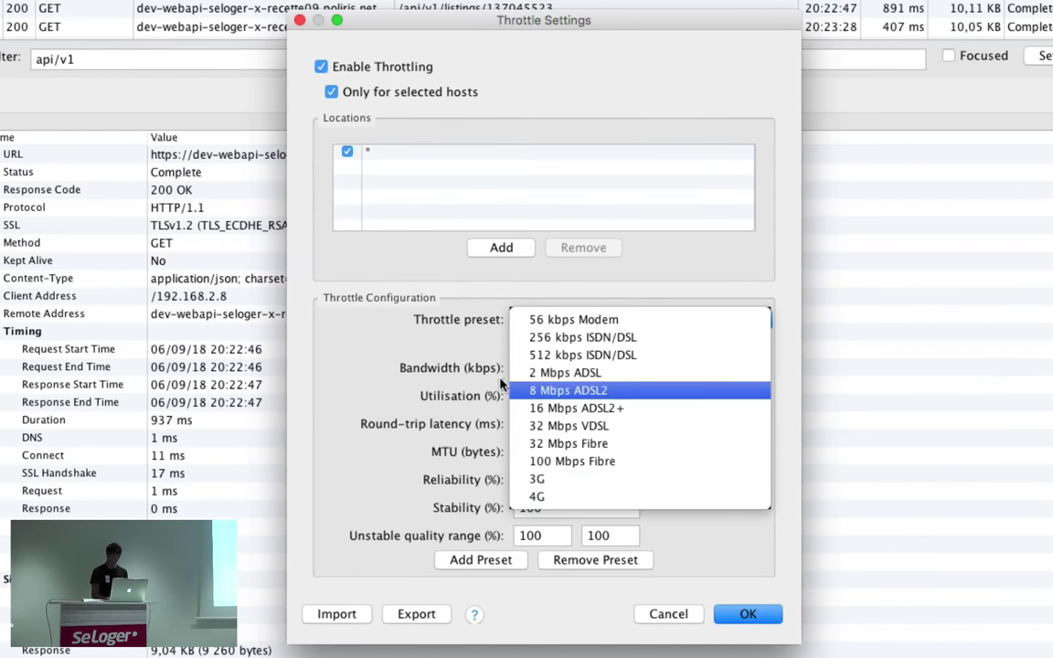
pyautogui.click(439, 353)
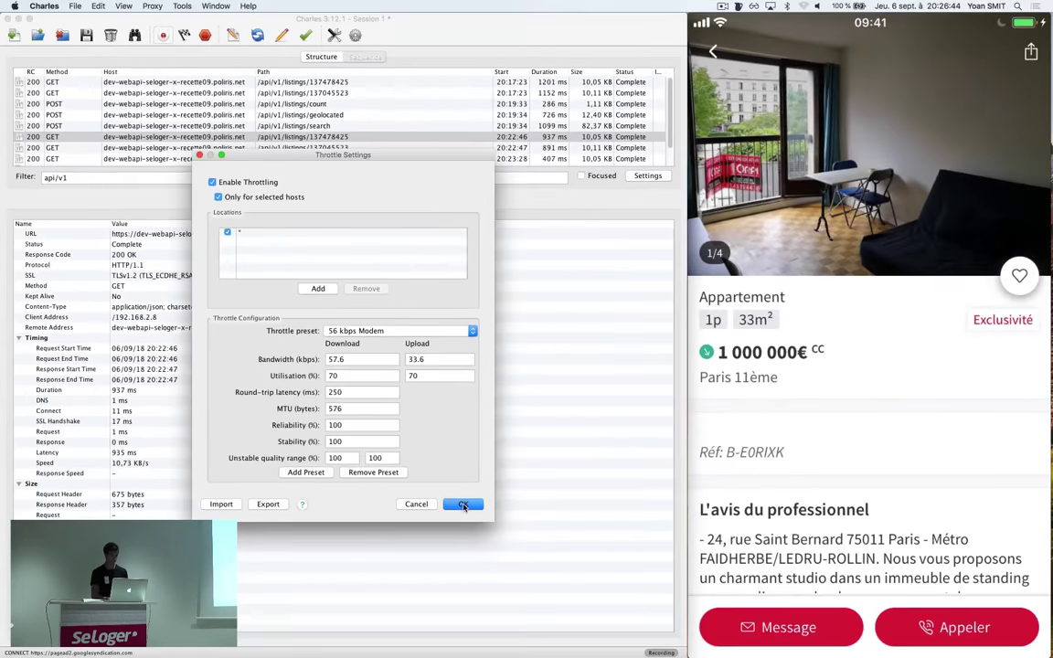
pyautogui.click(748, 614)
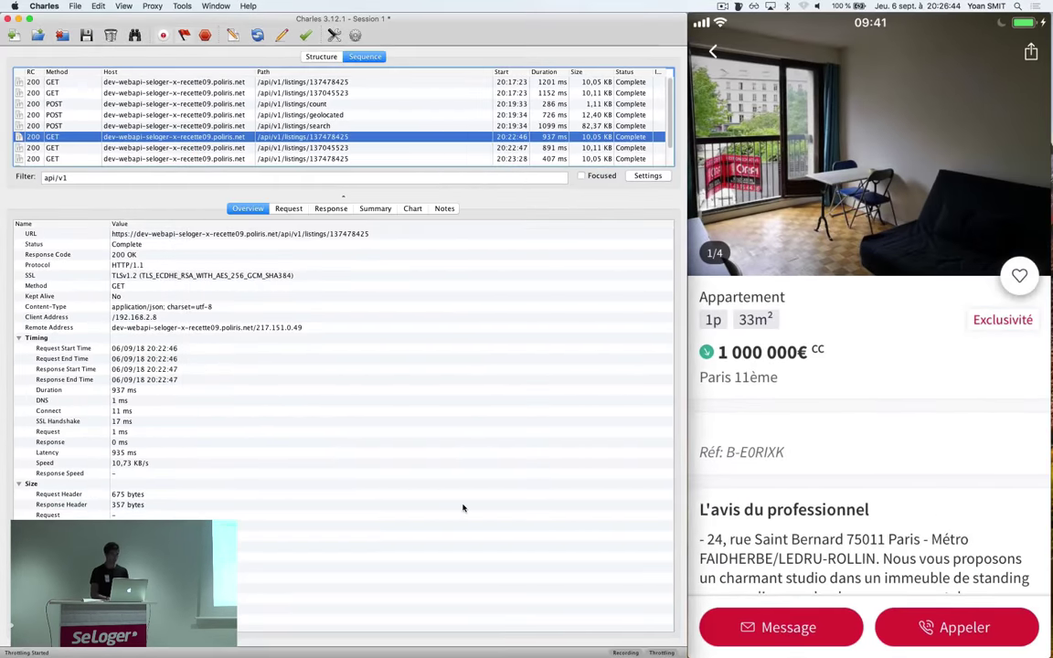
# Step: Disable throttling in the throttle settings, and check the durations of the newest /api/v1/listings calls in the sequence list
pyautogui.click(151, 7)
pyautogui.click(181, 68)
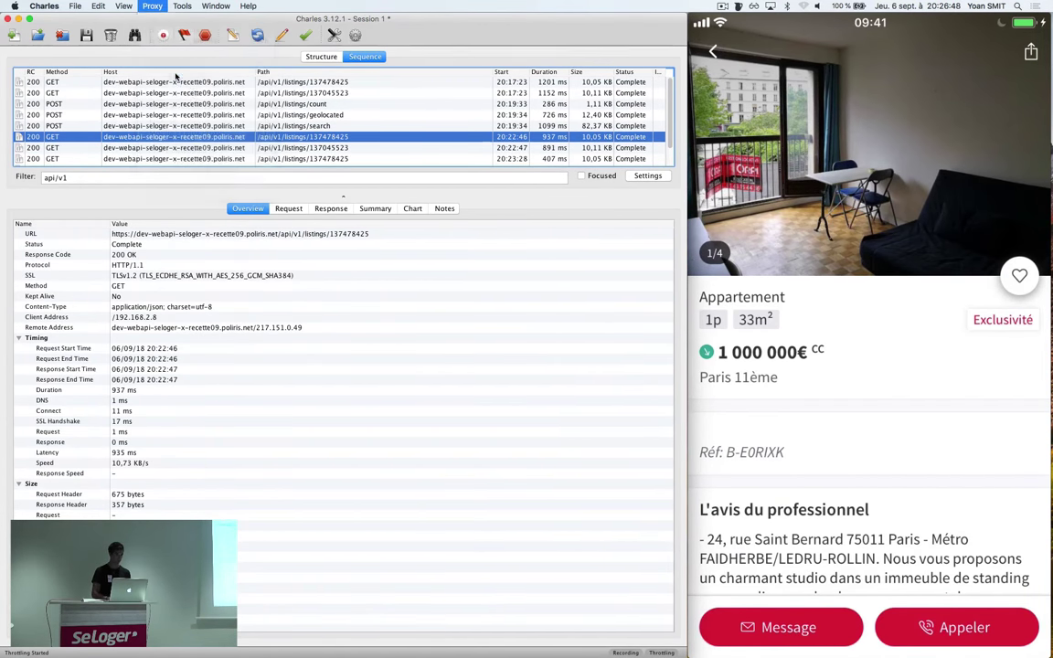
pyautogui.click(212, 182)
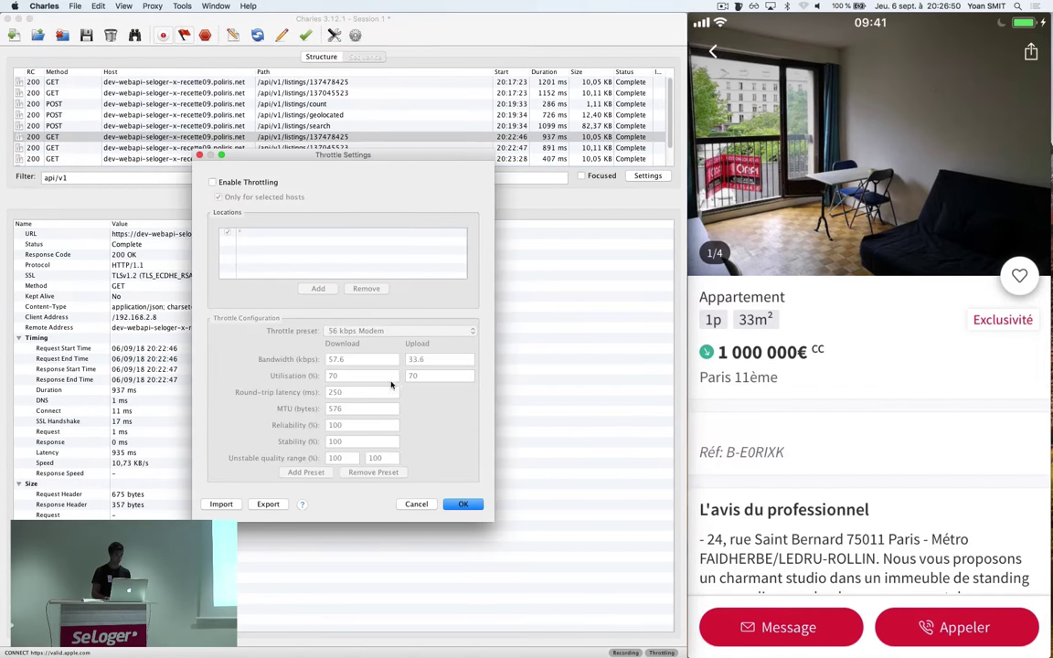
pyautogui.click(451, 504)
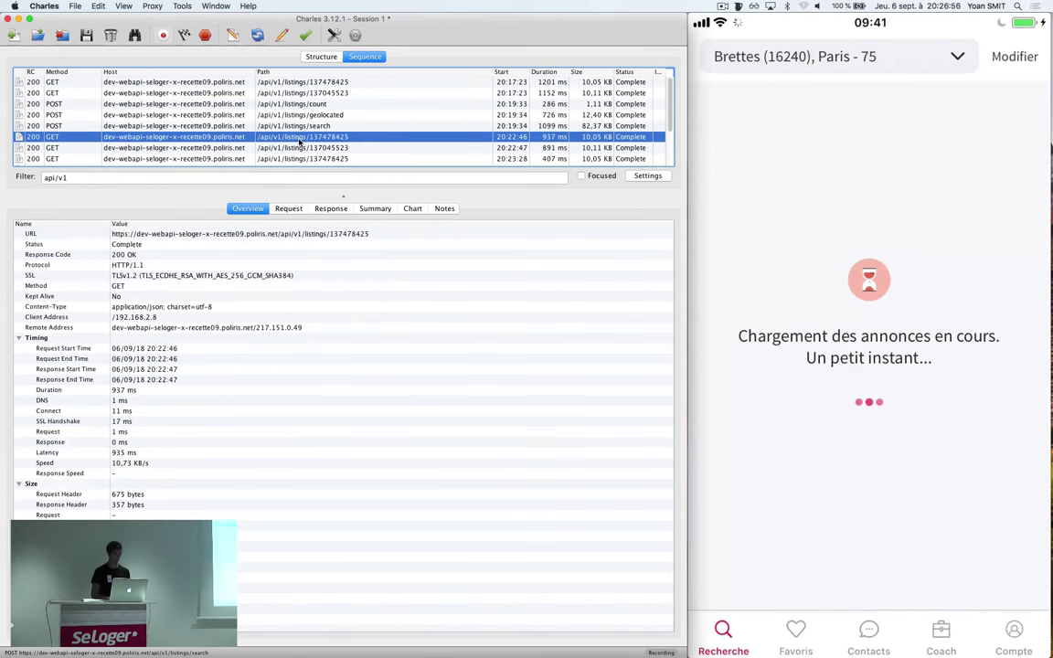
pyautogui.scroll(-3, 366, 144)
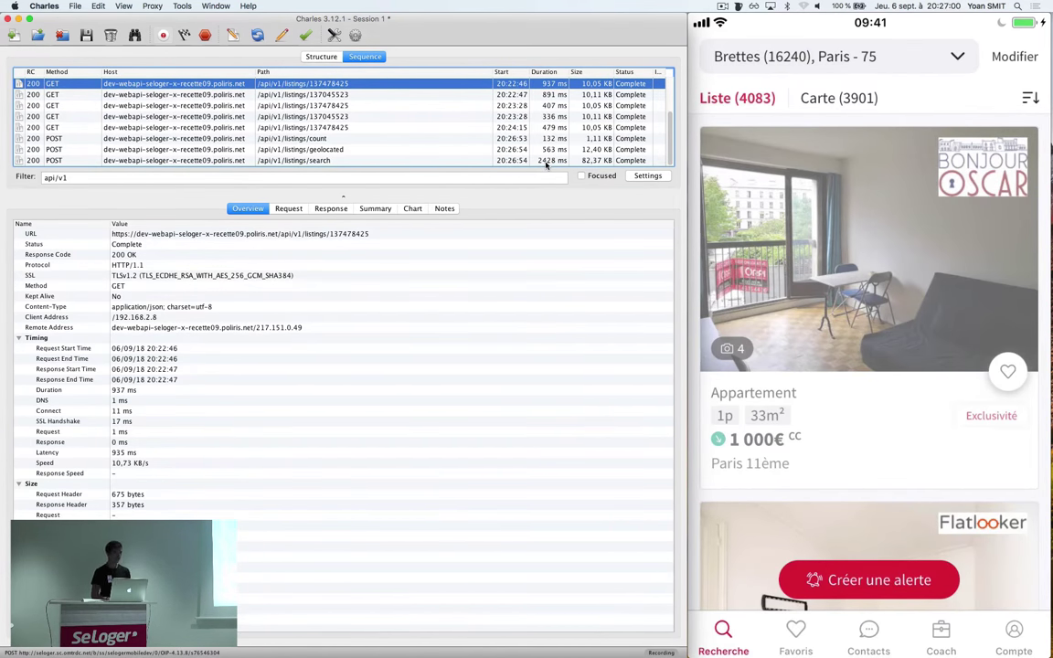
# Step: Enable throttling again for selected hosts only, using the 56 kbps Modem preset
pyautogui.click(161, 11)
pyautogui.click(166, 73)
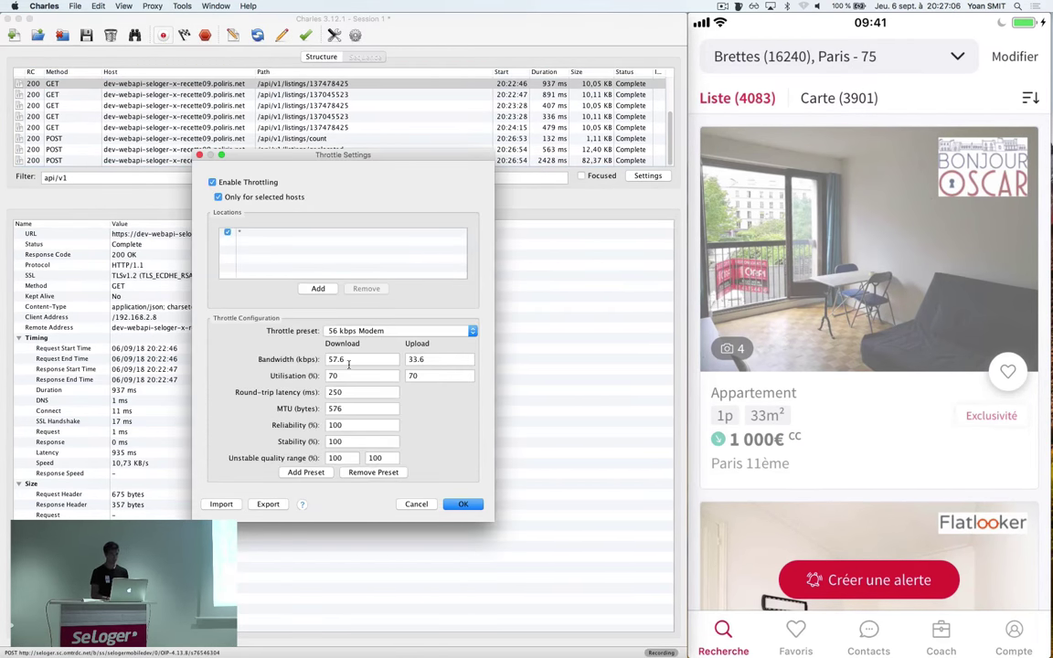
pyautogui.click(461, 504)
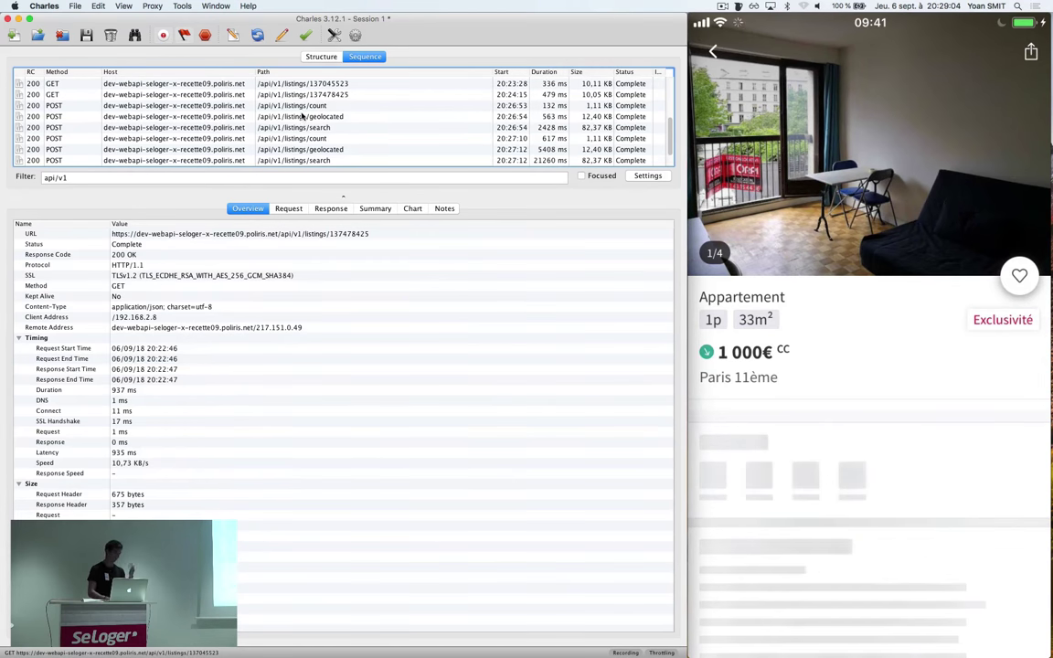
# Step: Save the response of the newest /api/v1/listings/137478425 call to the Bureau folder as 137478425.json
pyautogui.click(291, 152)
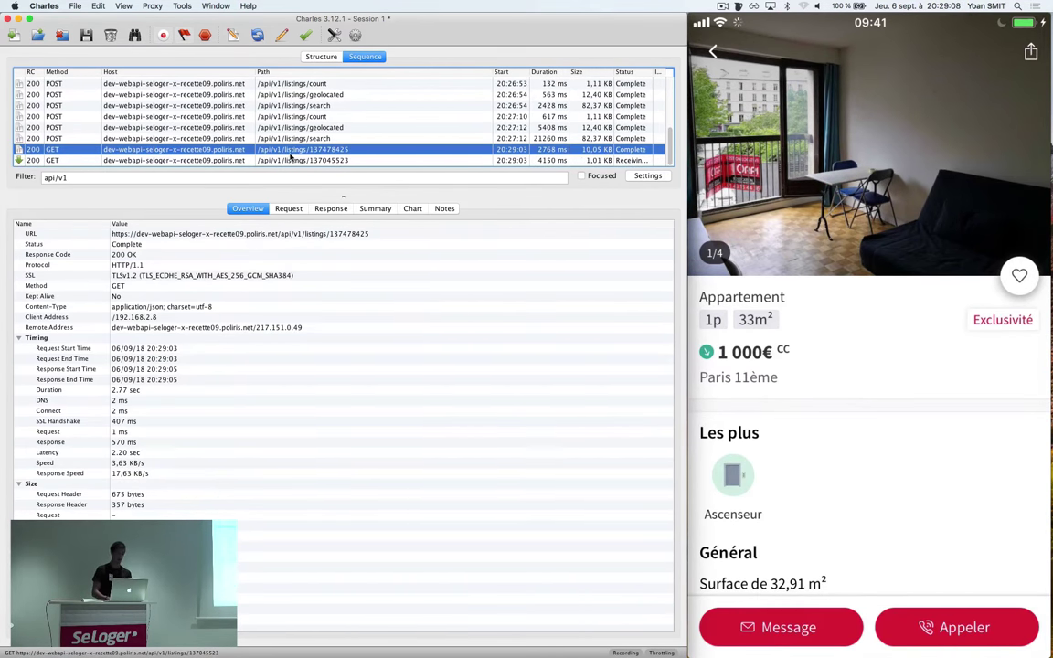
pyautogui.rightClick(291, 156)
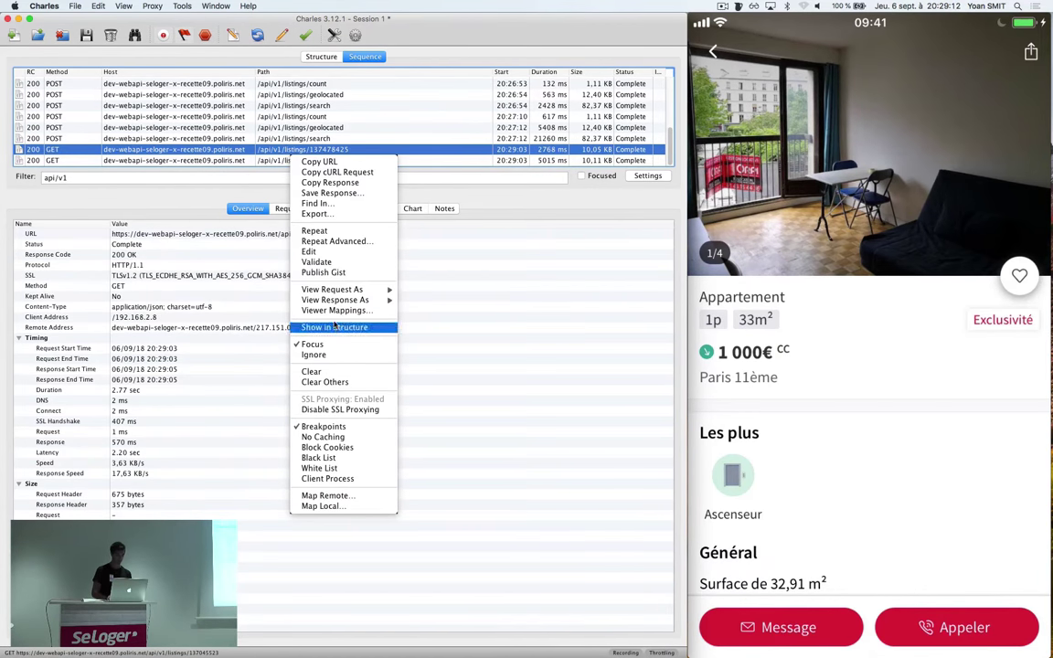
pyautogui.click(343, 194)
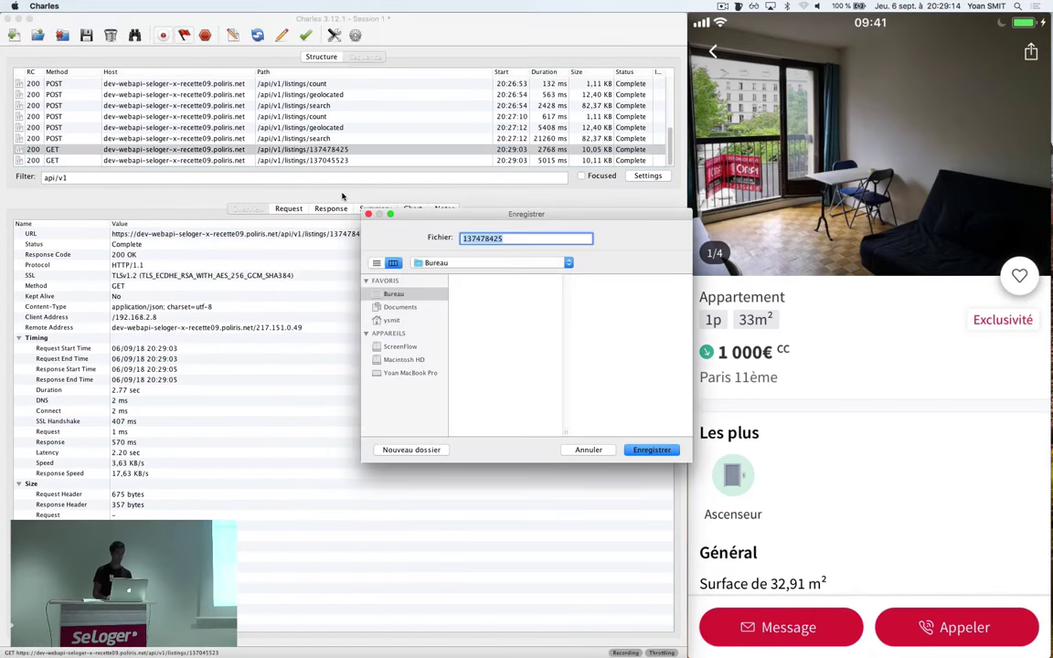
pyautogui.press('Right')
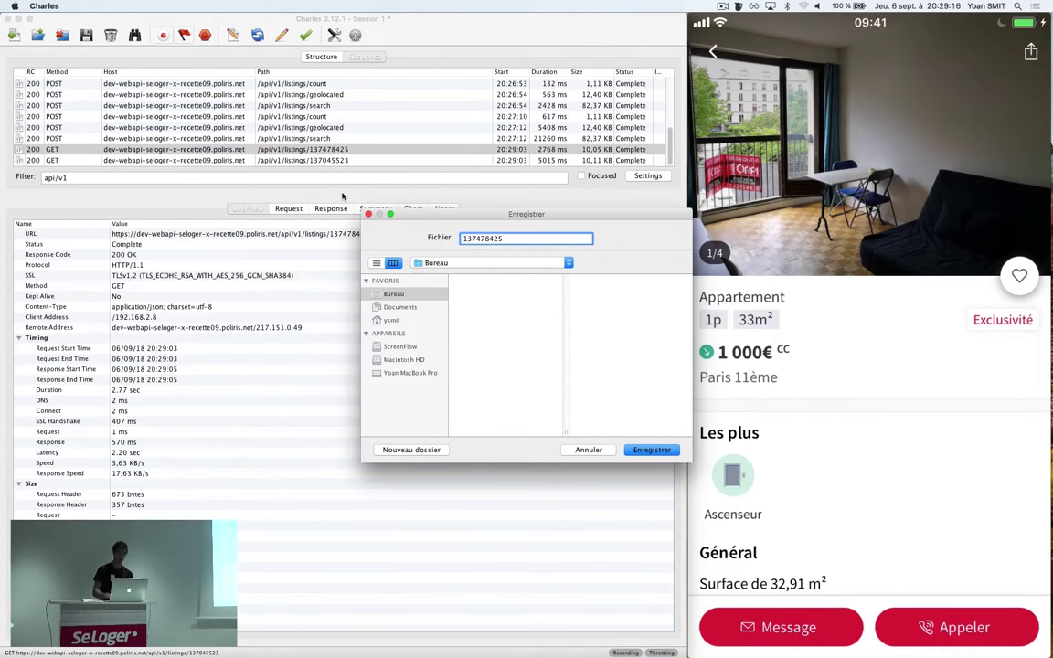
pyautogui.write('.json')
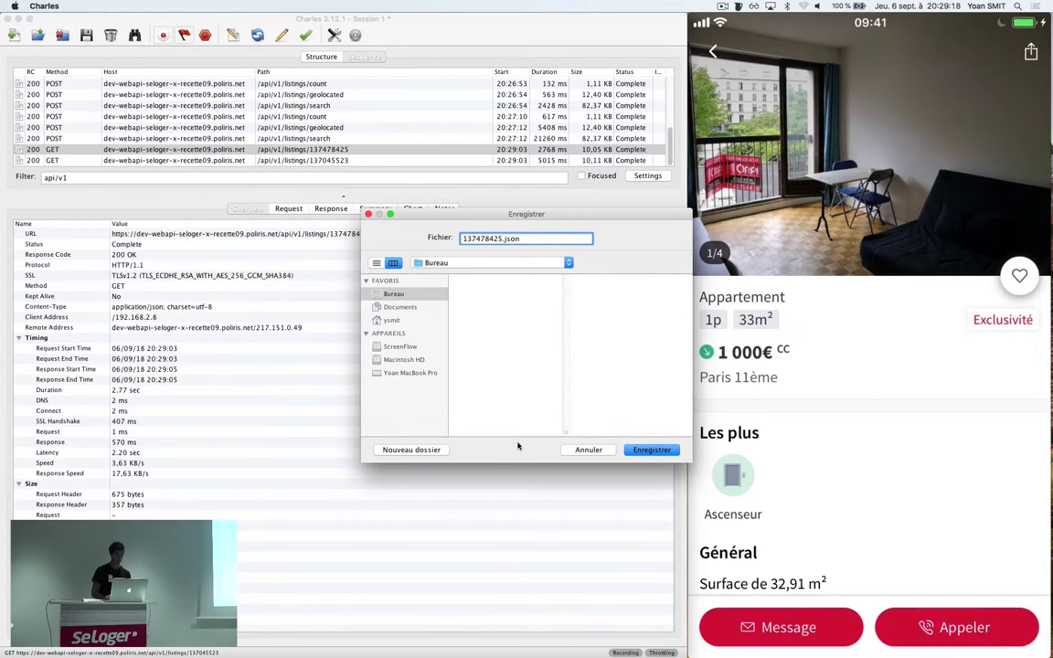
pyautogui.click(637, 449)
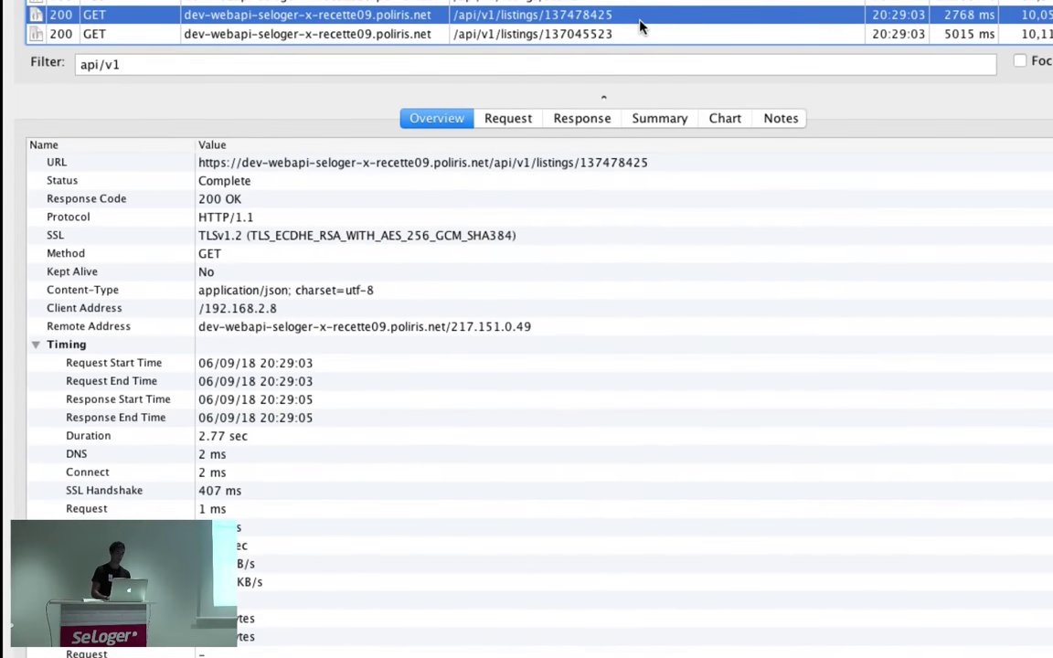
# Step: Create a Map Local mapping for the /api/v1/listings/137478425 call, using 137478425.json from the Bureau folder as its local path
pyautogui.rightClick(641, 28)
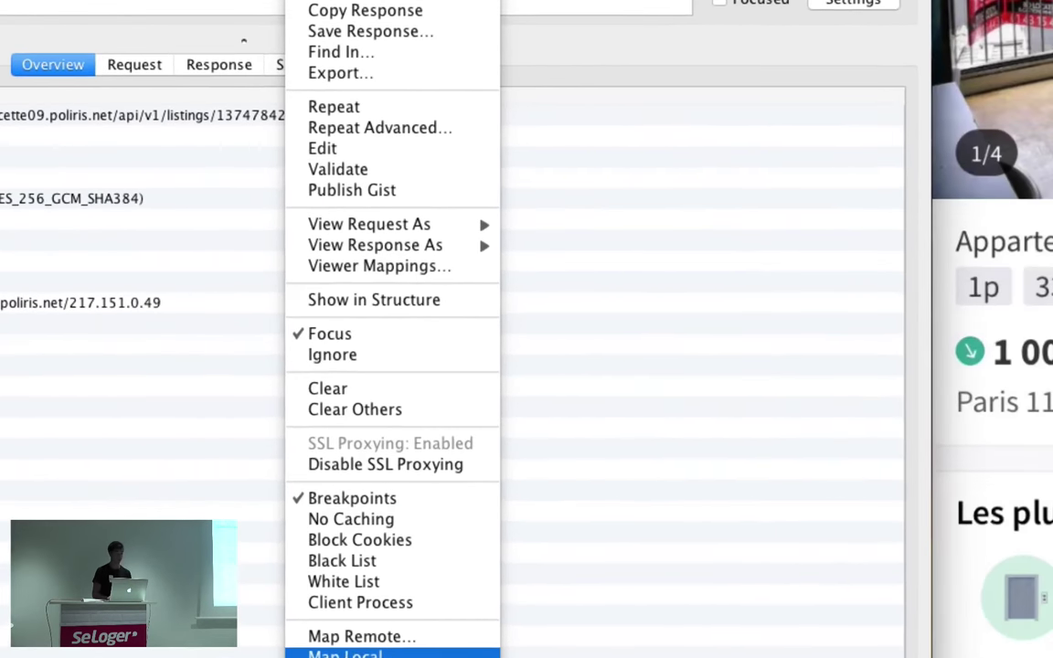
pyautogui.click(694, 638)
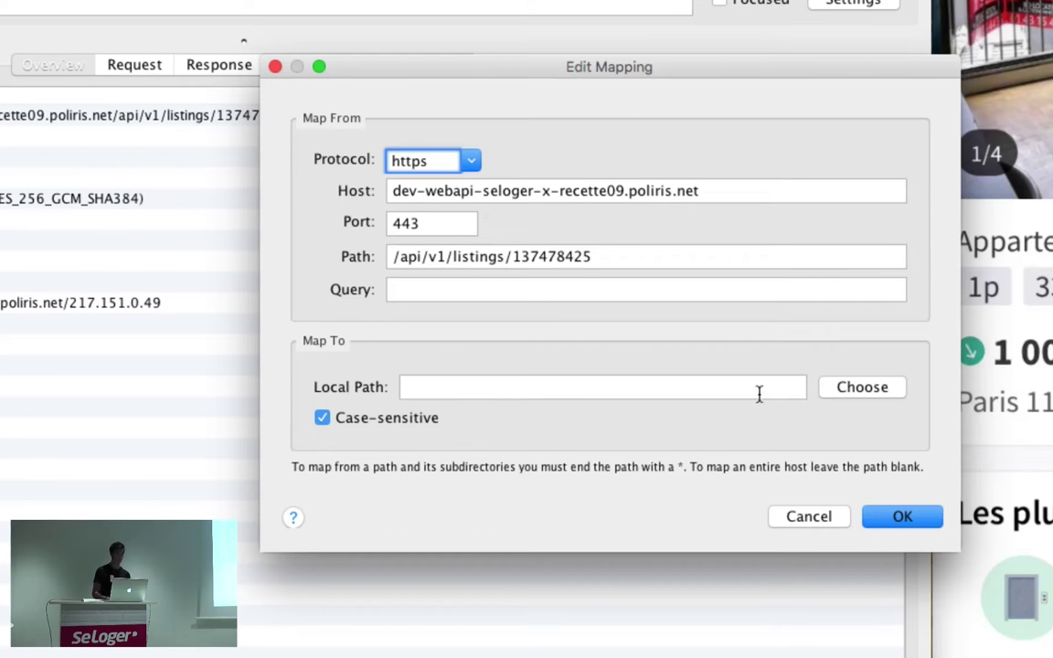
pyautogui.click(862, 388)
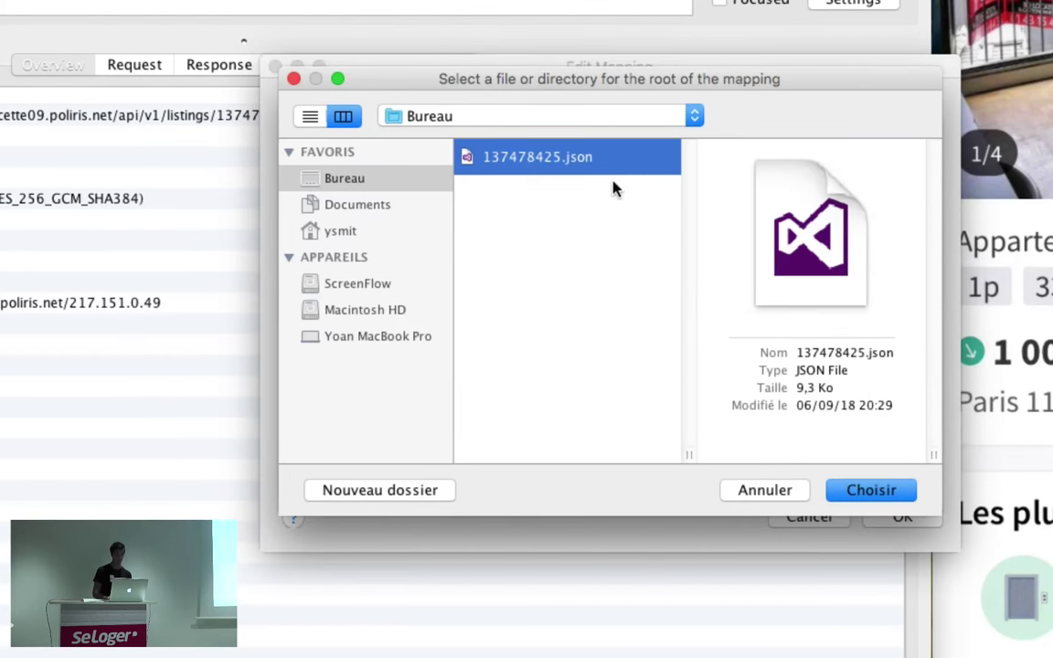
pyautogui.doubleClick(614, 168)
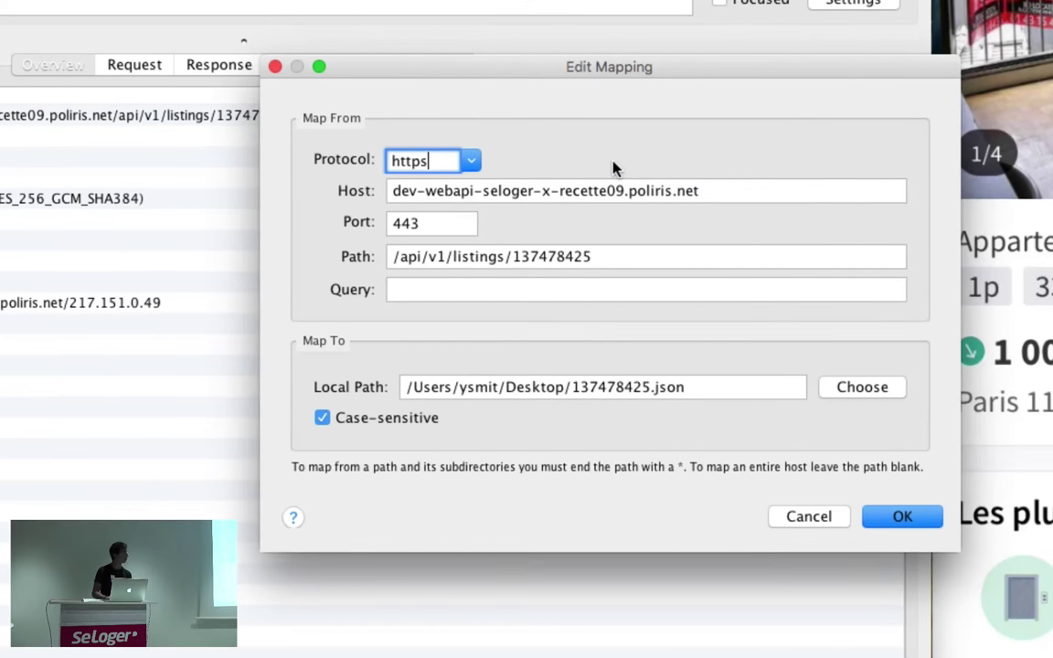
# Step: Set the mapping's source path to /api/v1/listings/1* and save the mapping
pyautogui.click(604, 257)
pyautogui.press('BackSpace')
pyautogui.press('BackSpace')
pyautogui.press('BackSpace')
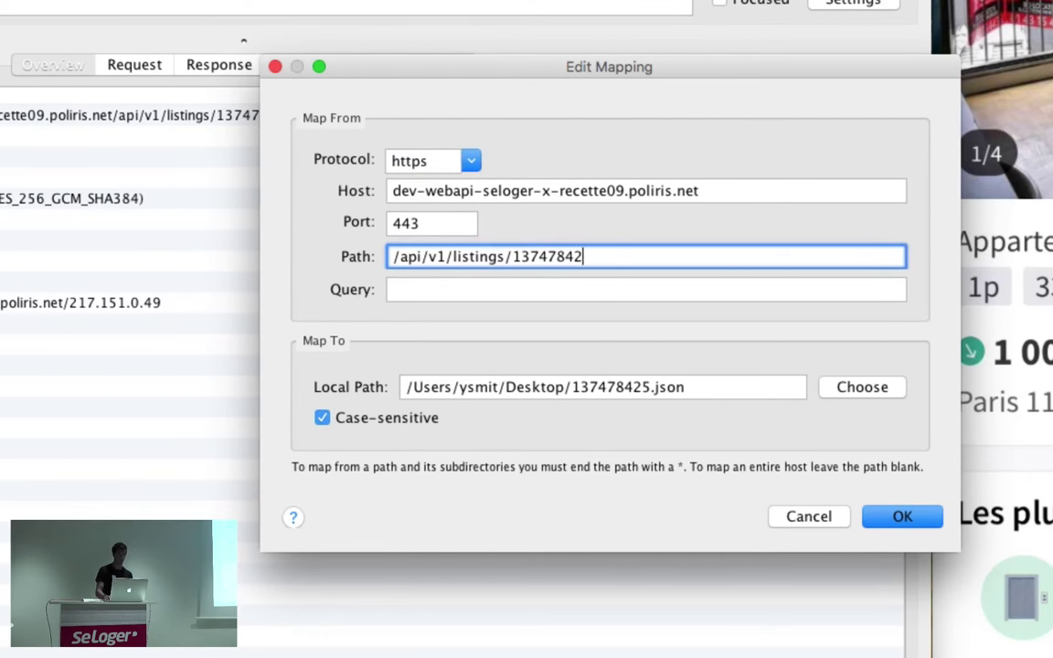
pyautogui.press('BackSpace')
pyautogui.press('BackSpace')
pyautogui.press('BackSpace')
pyautogui.press('BackSpace')
pyautogui.press('BackSpace')
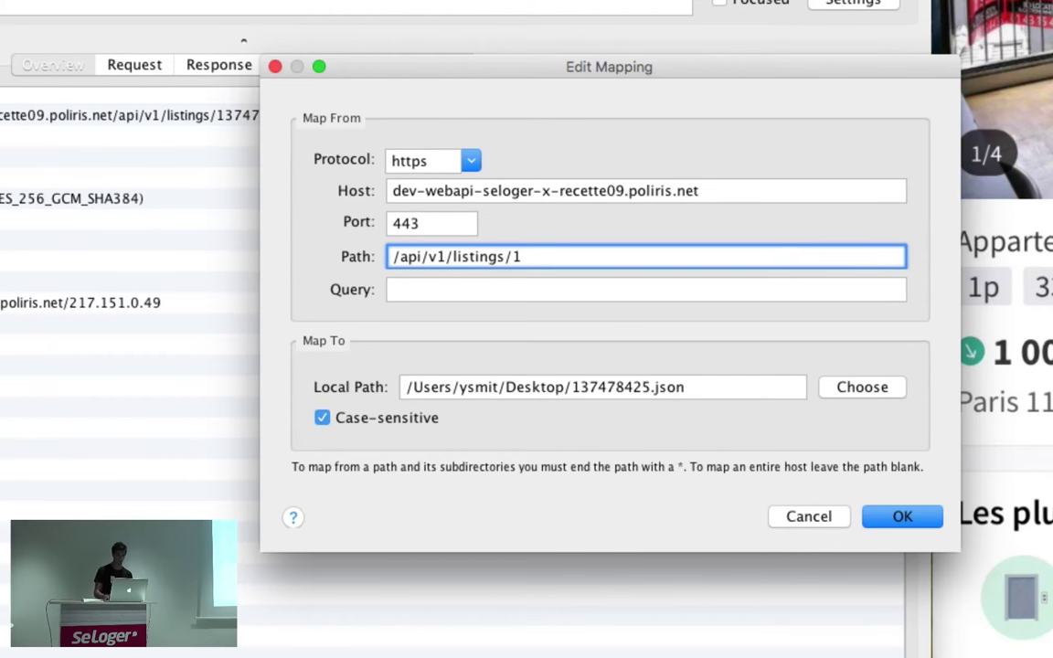
pyautogui.write('*')
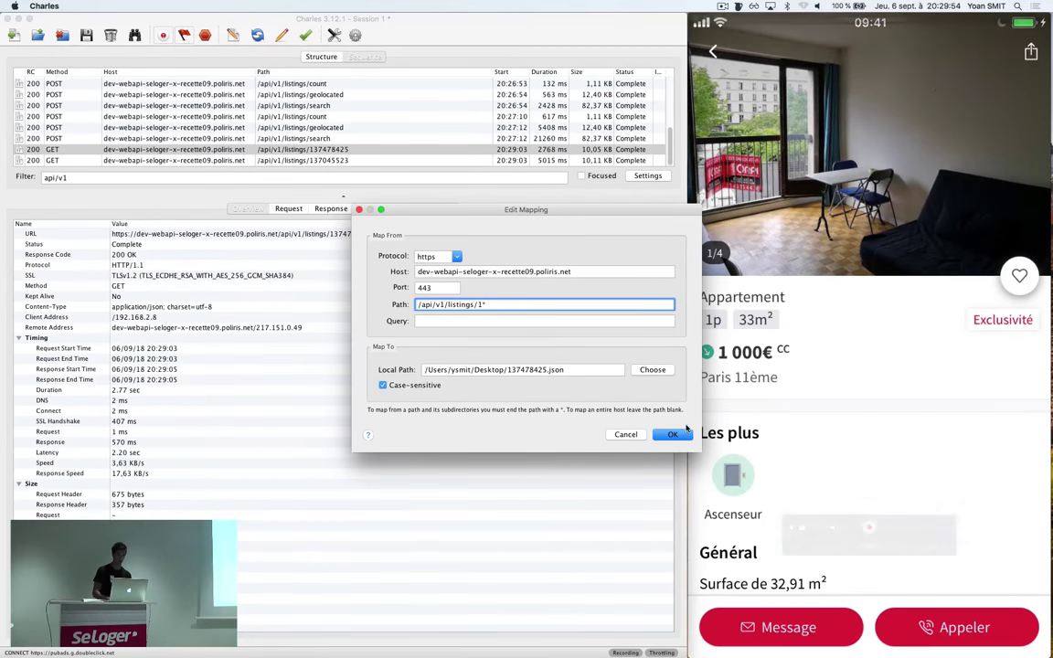
pyautogui.click(902, 516)
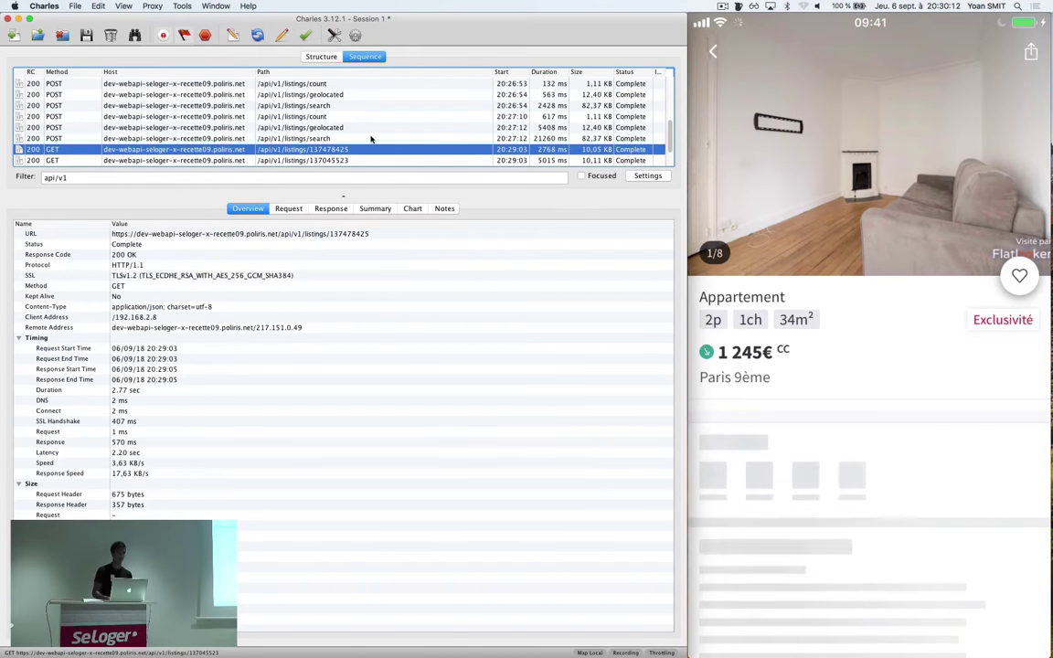
# Step: Turn off throttling, and open the Map Remote settings for the selected /api/v1/listings/137478425 call
pyautogui.click(184, 35)
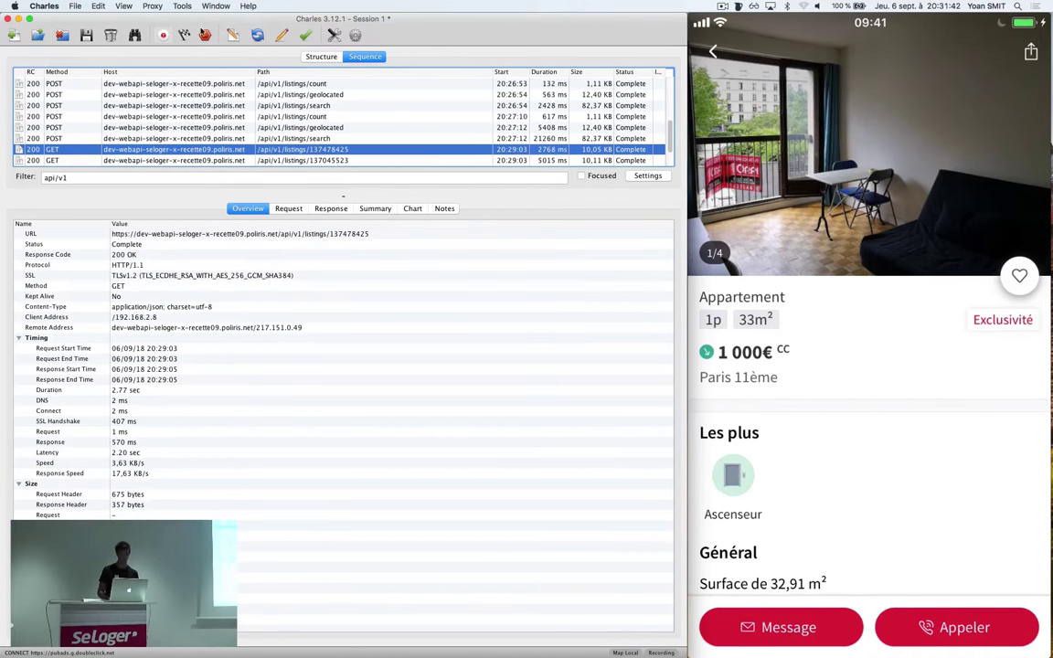
pyautogui.rightClick(309, 153)
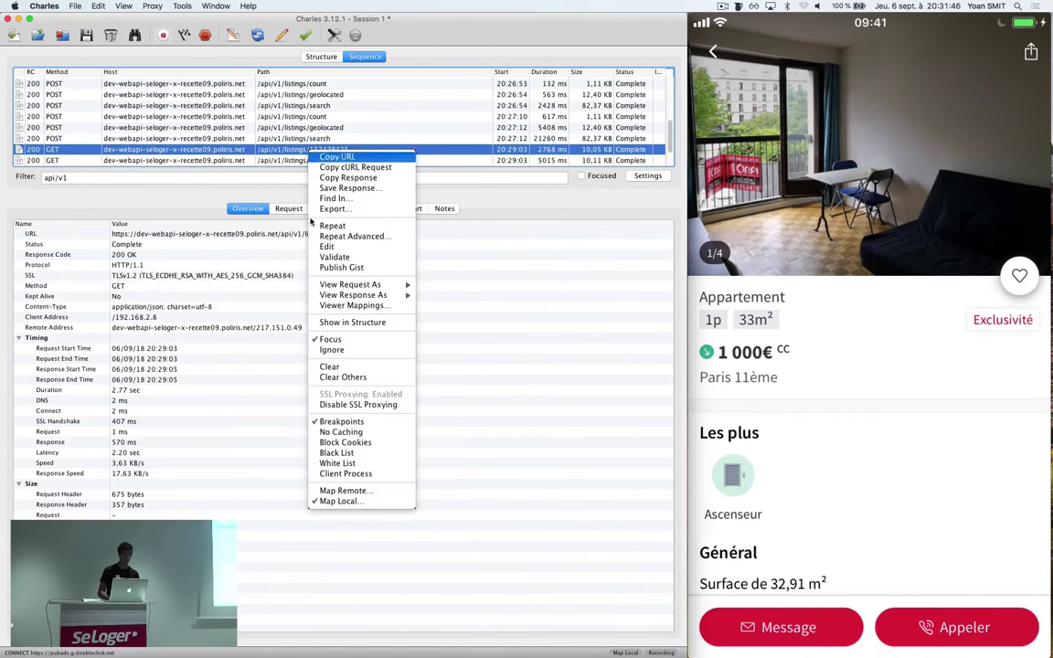
pyautogui.click(345, 491)
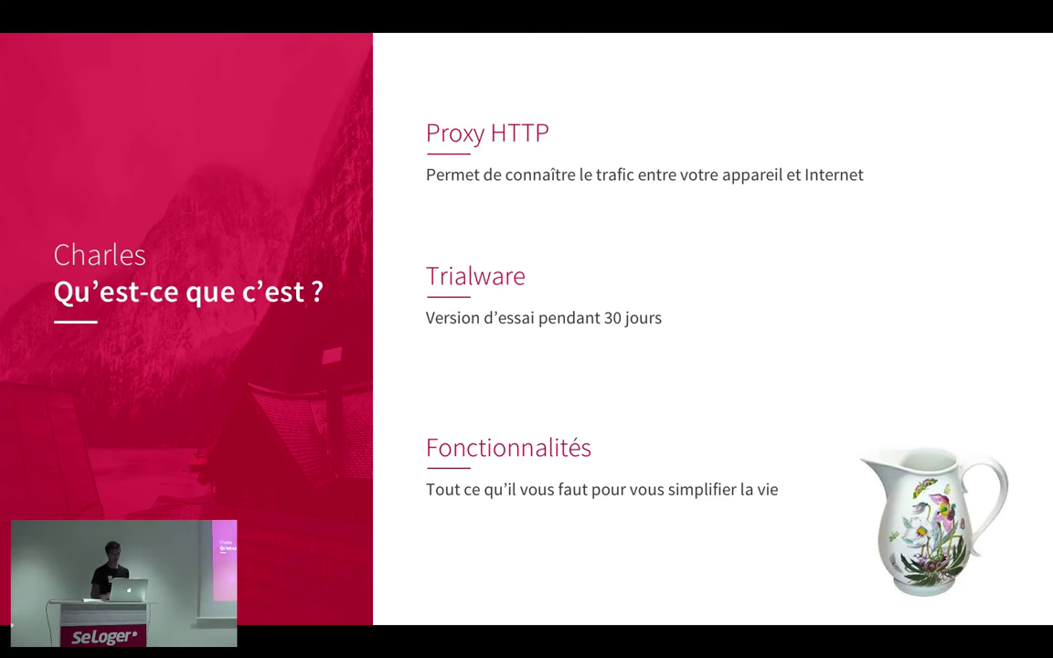
pyautogui.press('Right')
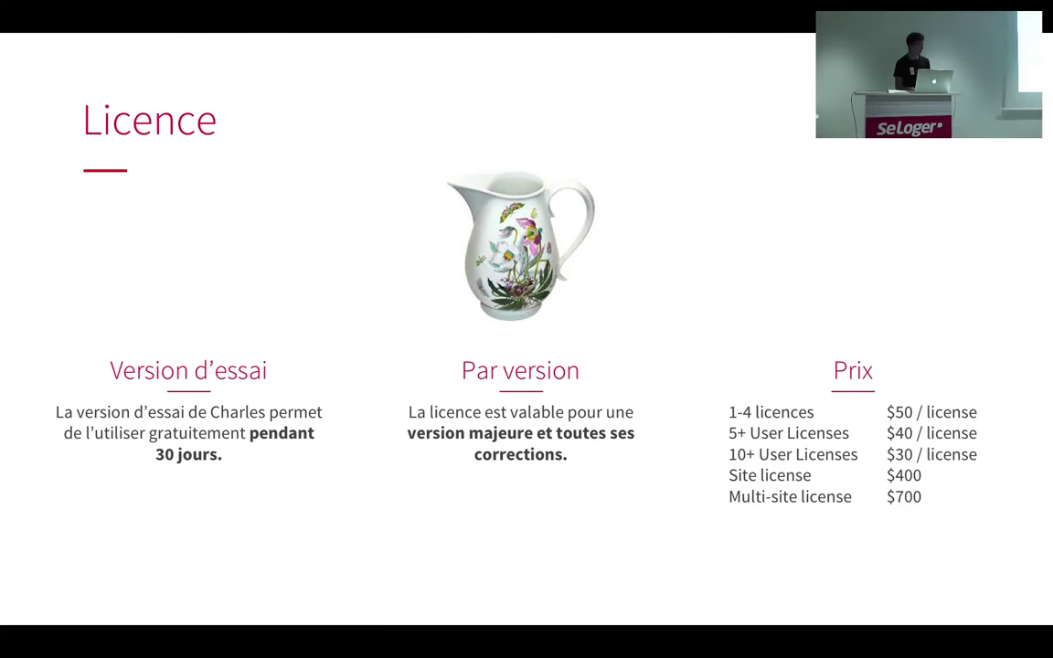